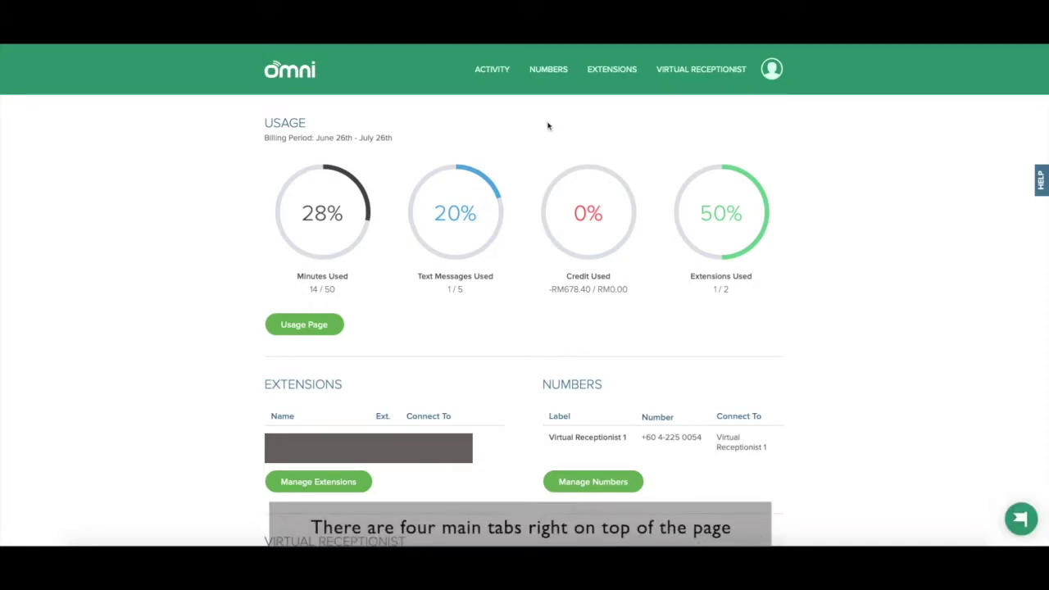
Step: Look over the top menu tabs and scroll through the dashboard page
mouse_move(494, 72)
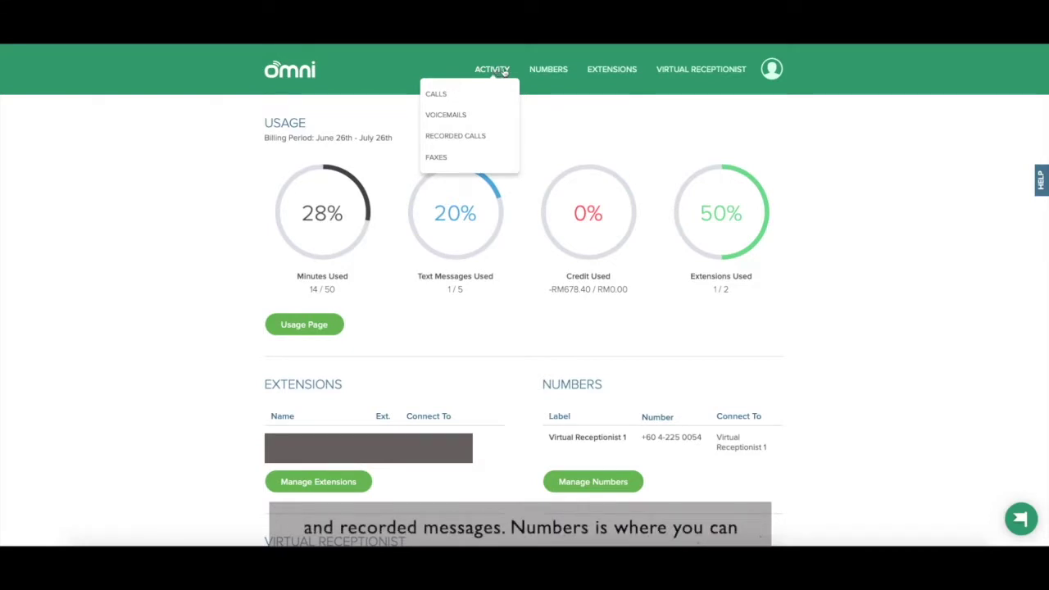
mouse_move(537, 71)
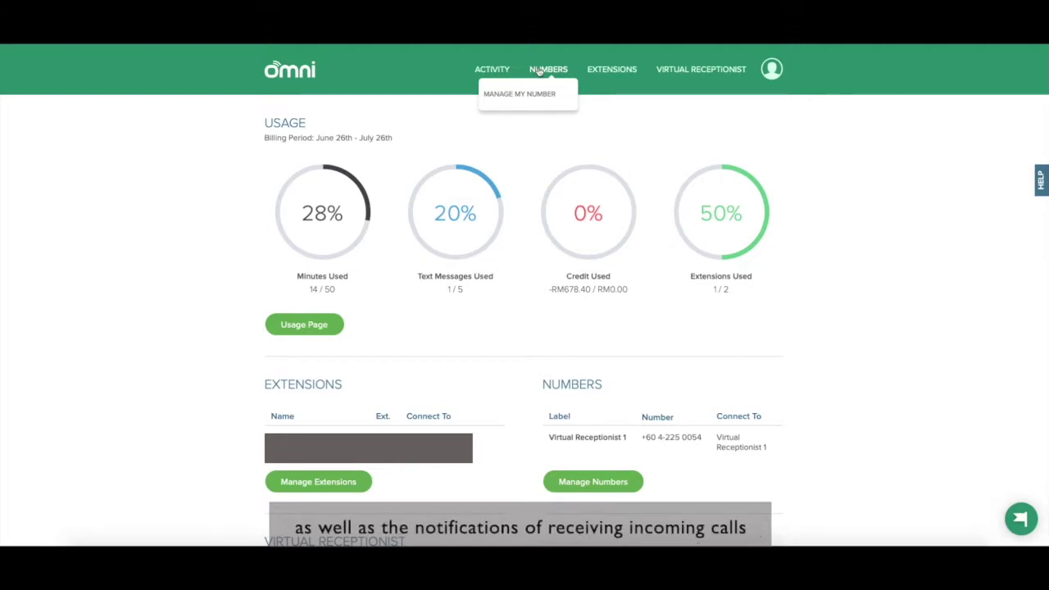
mouse_move(599, 68)
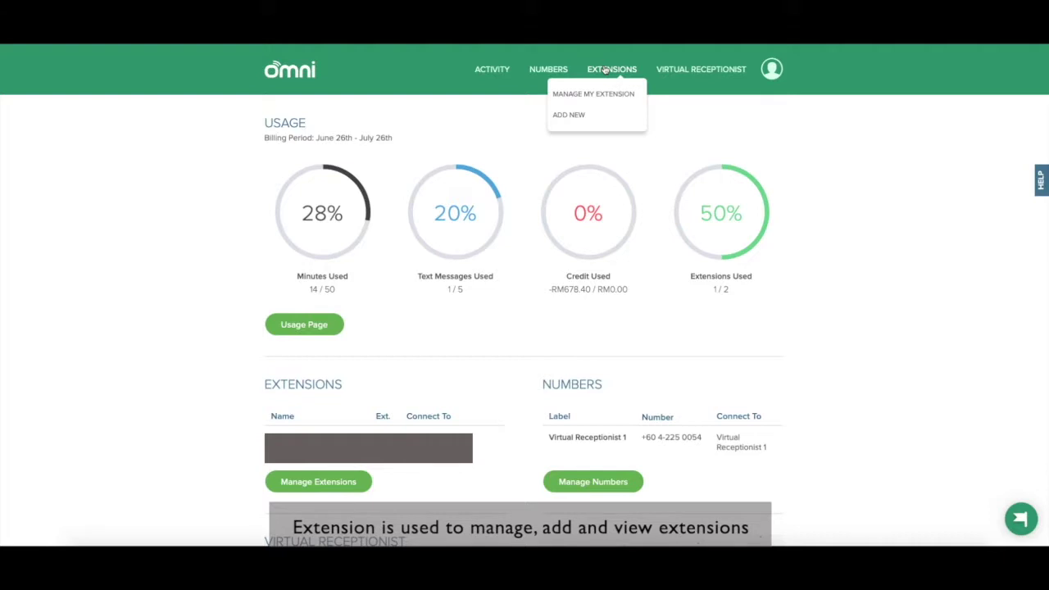
mouse_move(687, 67)
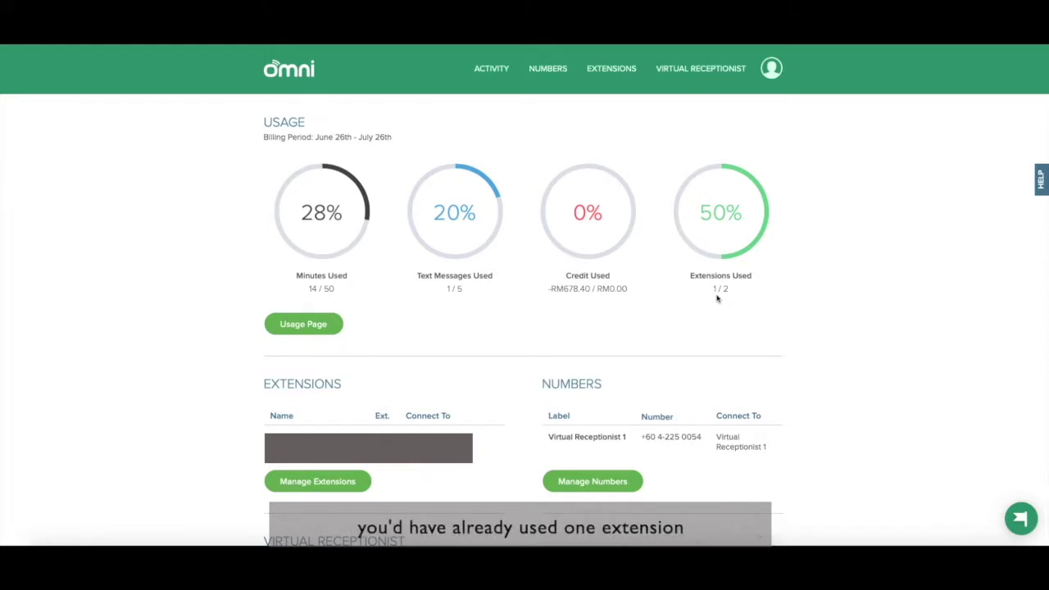
scroll(518, 300, down, 1)
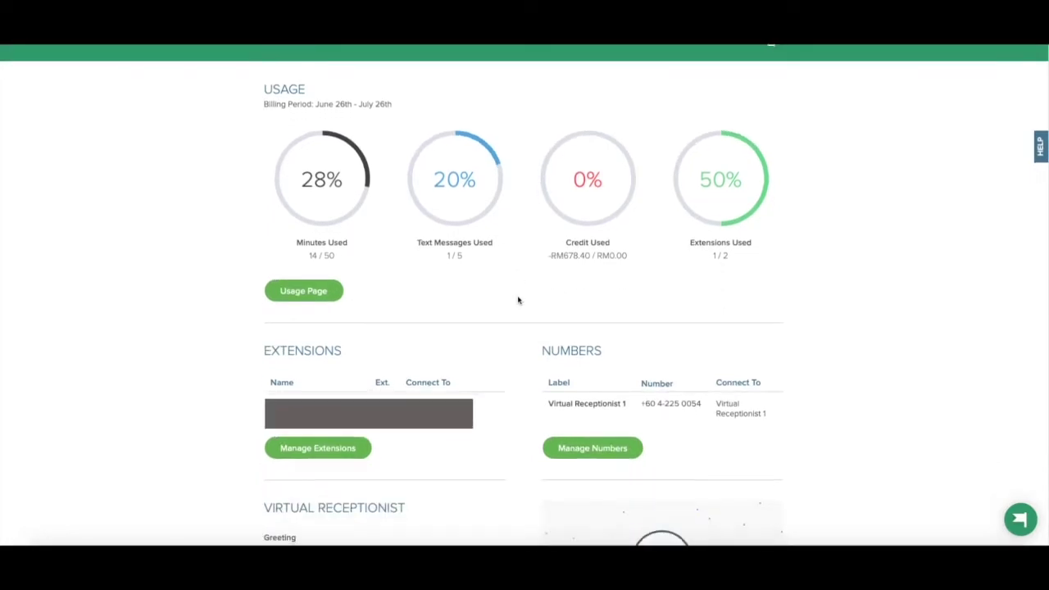
scroll(518, 300, down, 1)
scroll(518, 300, down, 2)
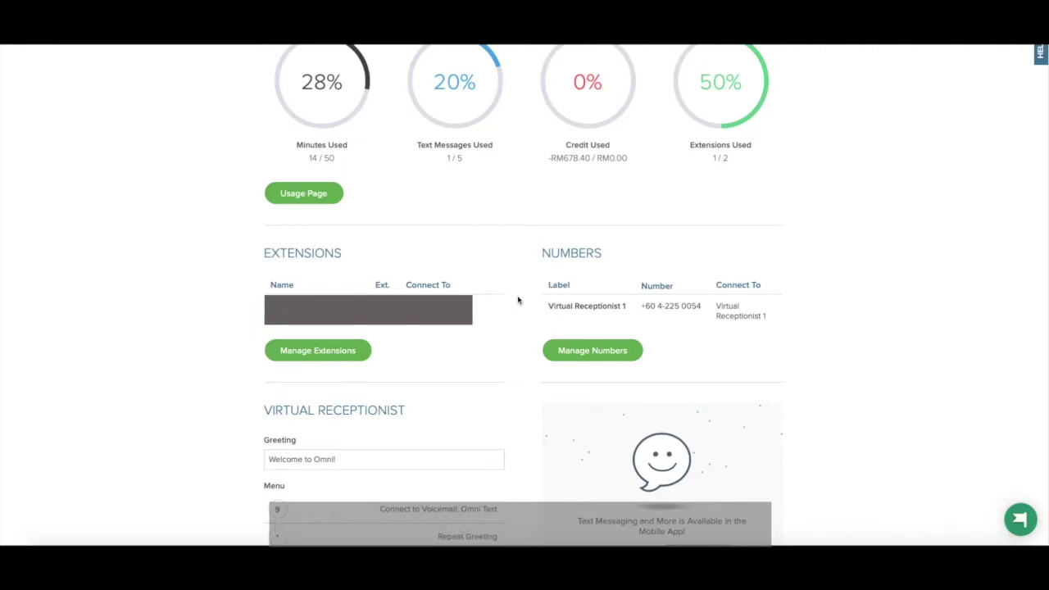
scroll(518, 300, down, 3)
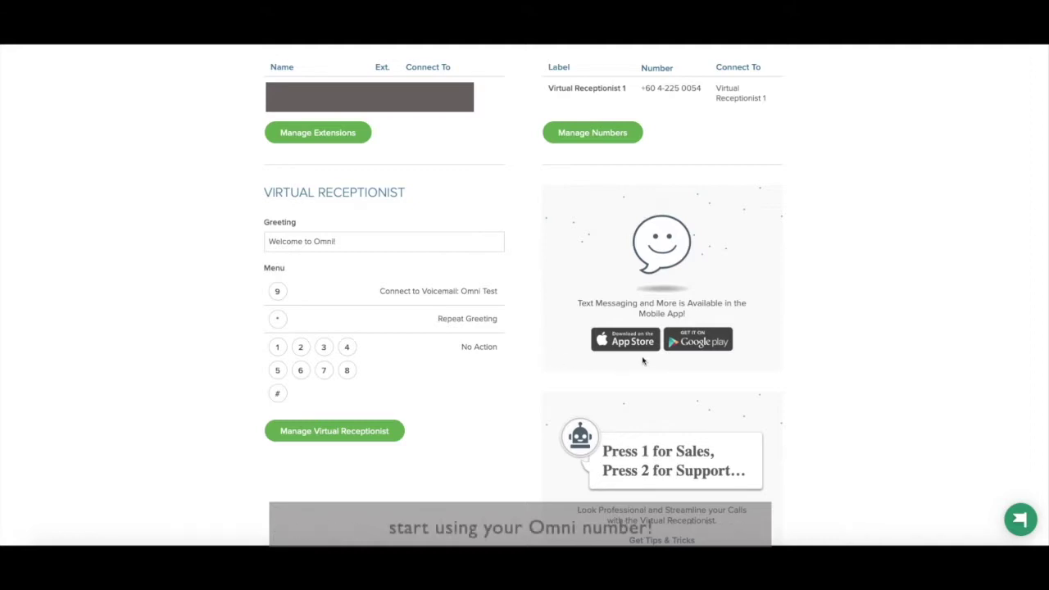
scroll(955, 275, down, 1)
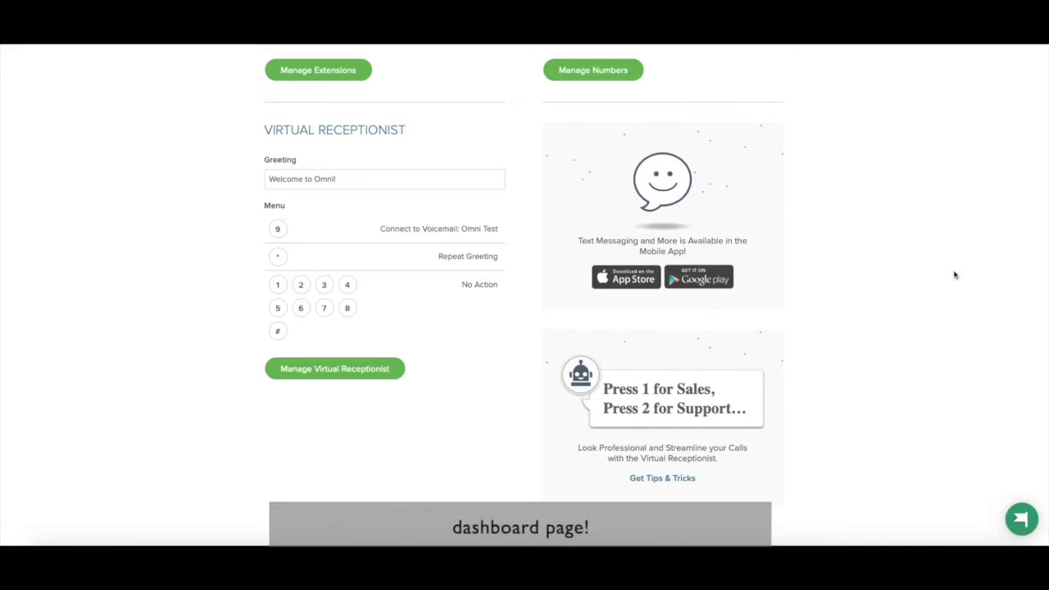
scroll(956, 276, up, 6)
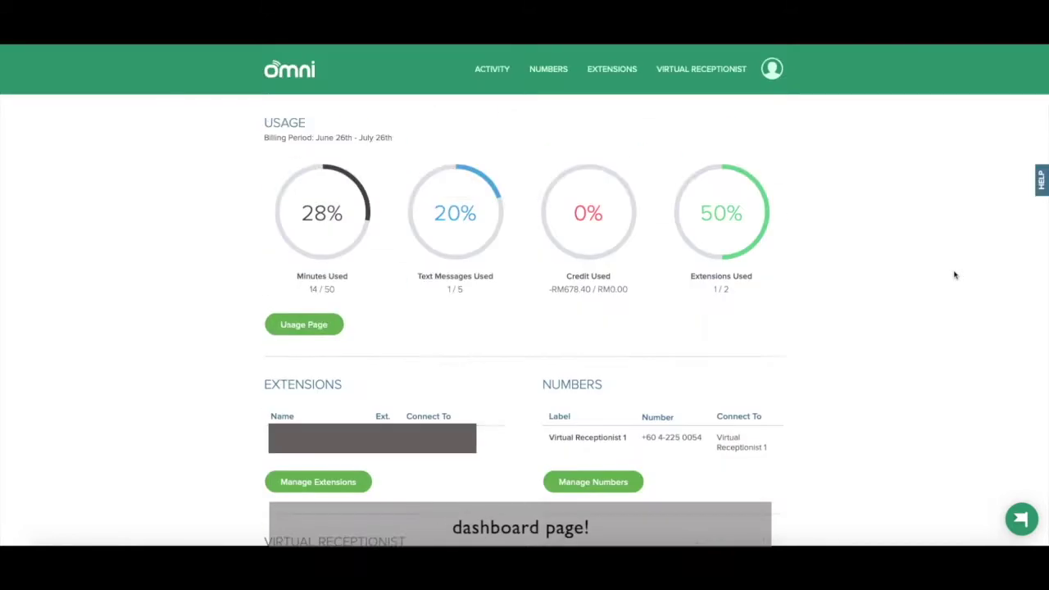
Step: Open the Sales Department extension's settings through Manage My Extension and start adding a number
click(623, 72)
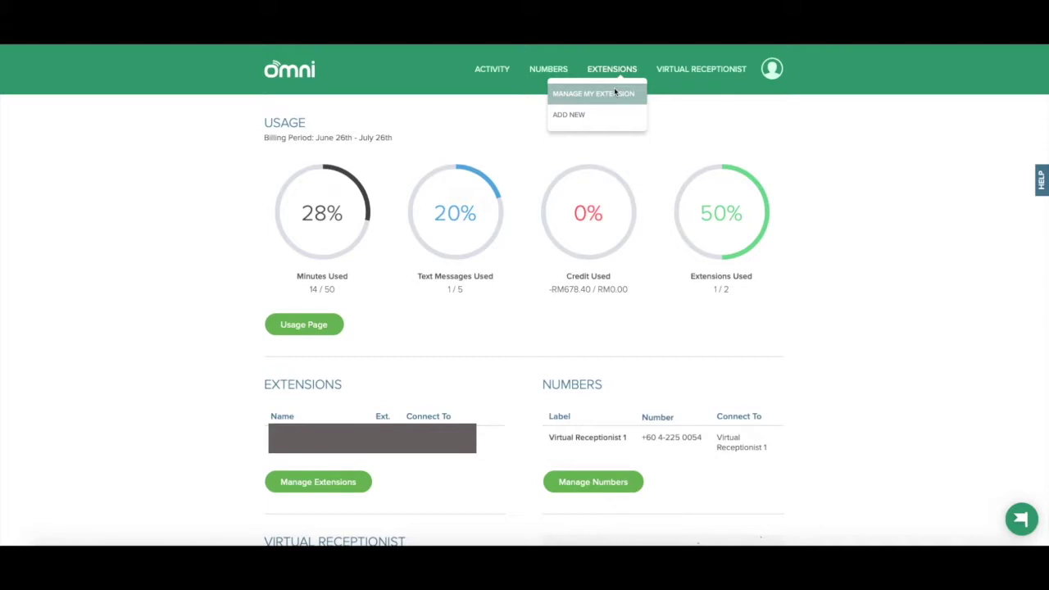
click(615, 90)
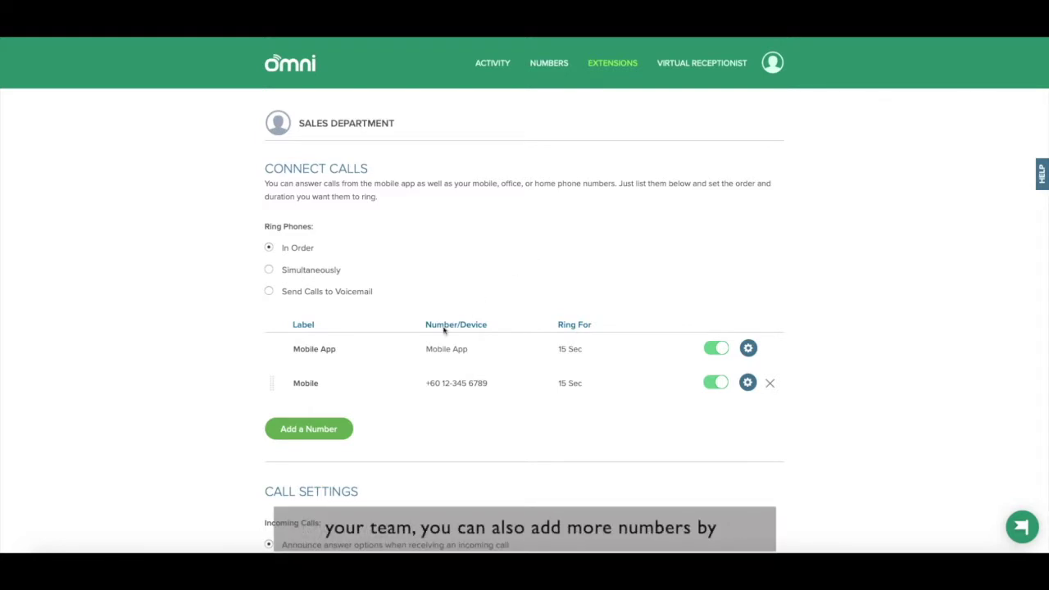
click(327, 429)
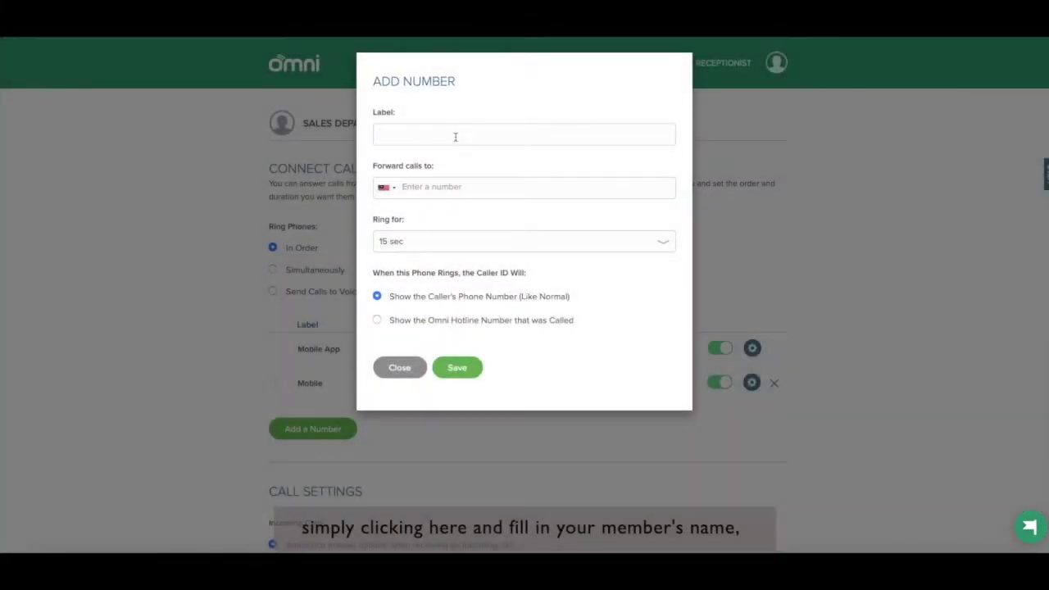
Step: Add a forwarding number labelled with the member's name and phone number, ringing 15 sec, and save
click(456, 137)
text(John Doe)
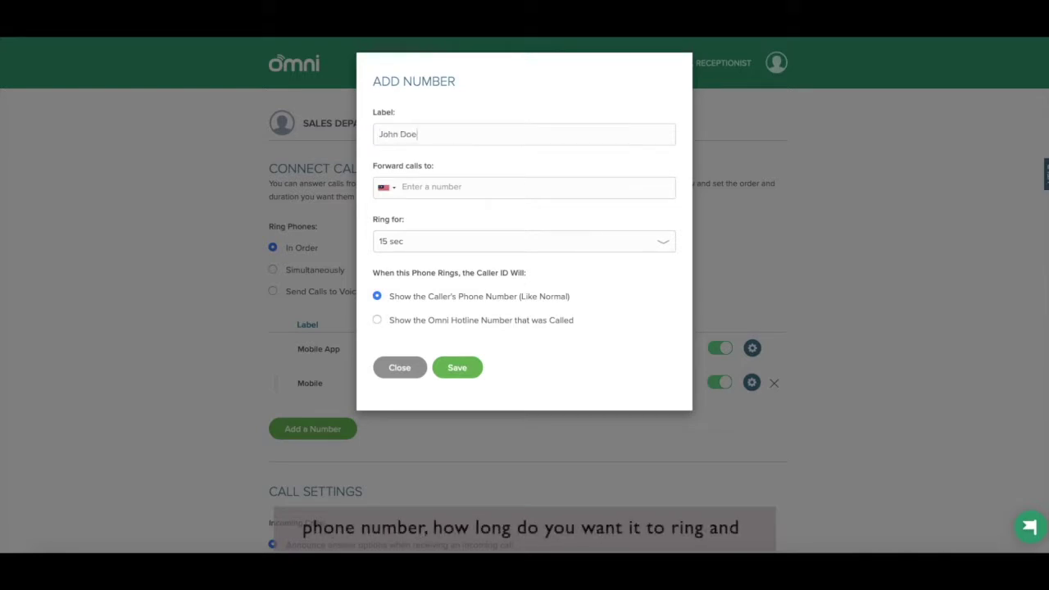
click(401, 187)
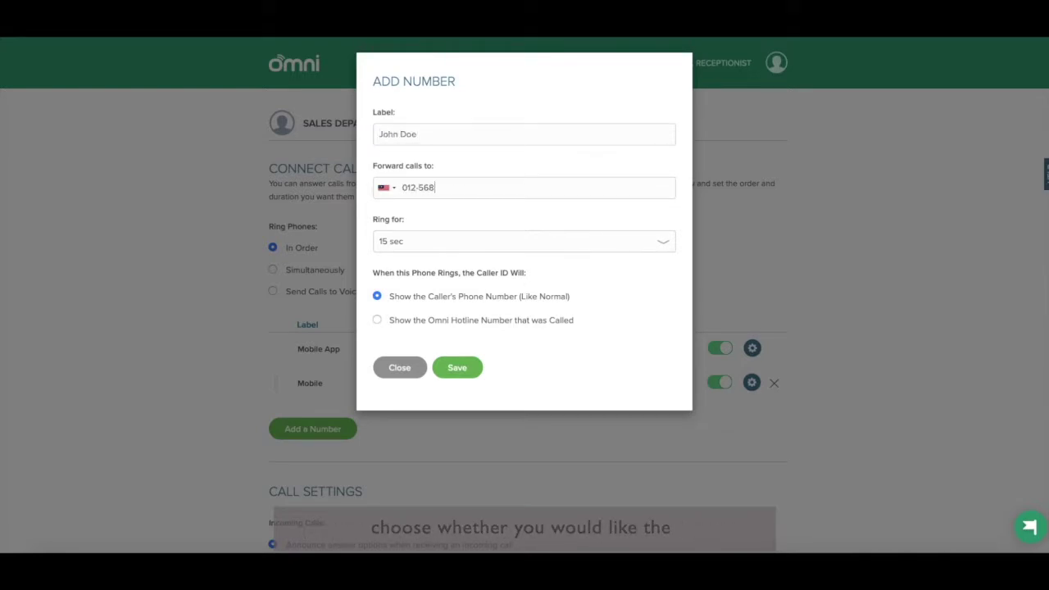
click(494, 241)
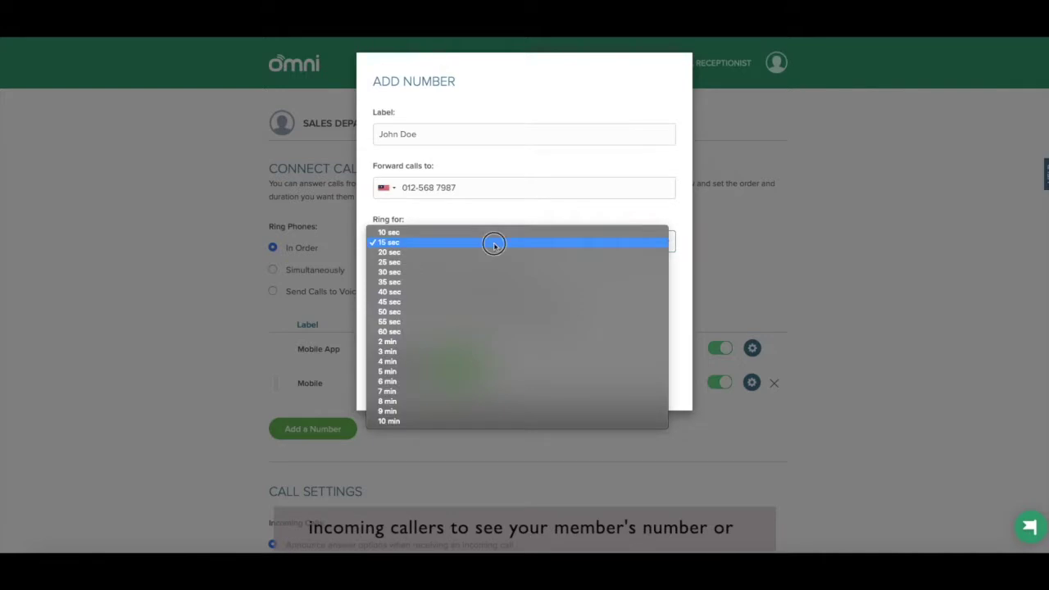
click(494, 243)
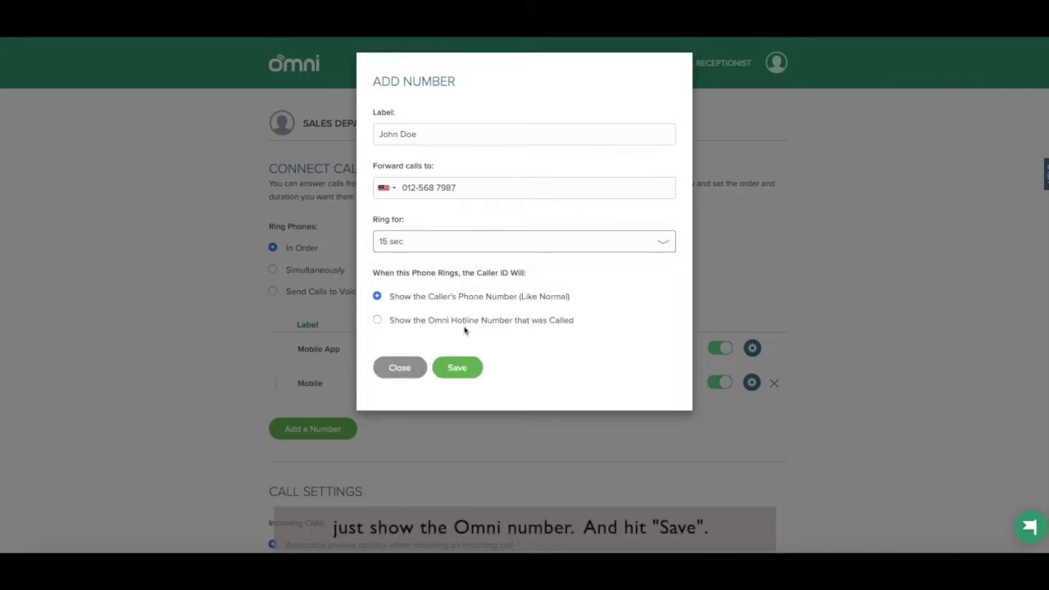
click(457, 369)
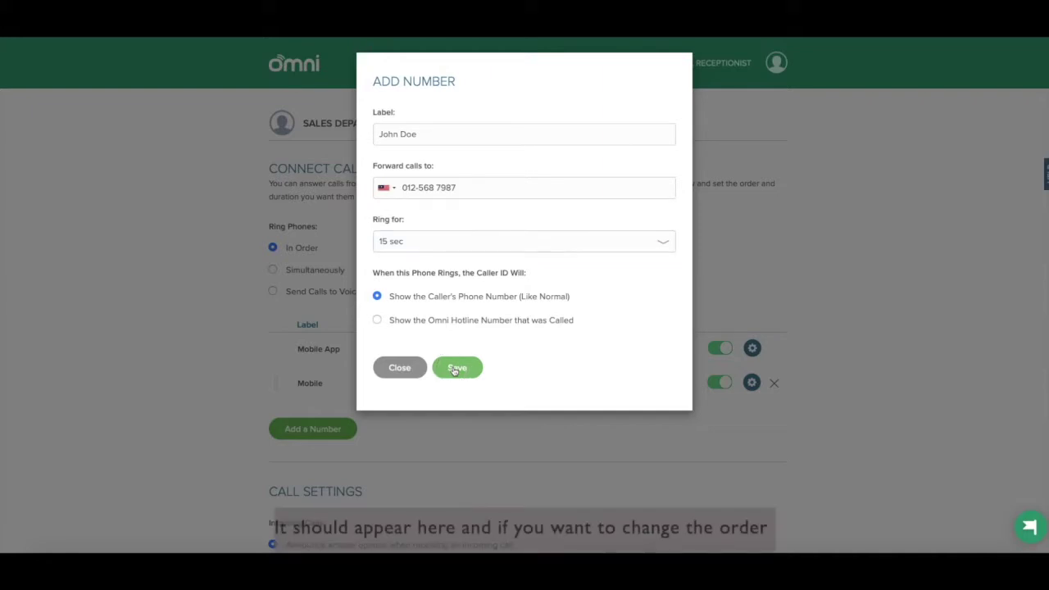
click(456, 369)
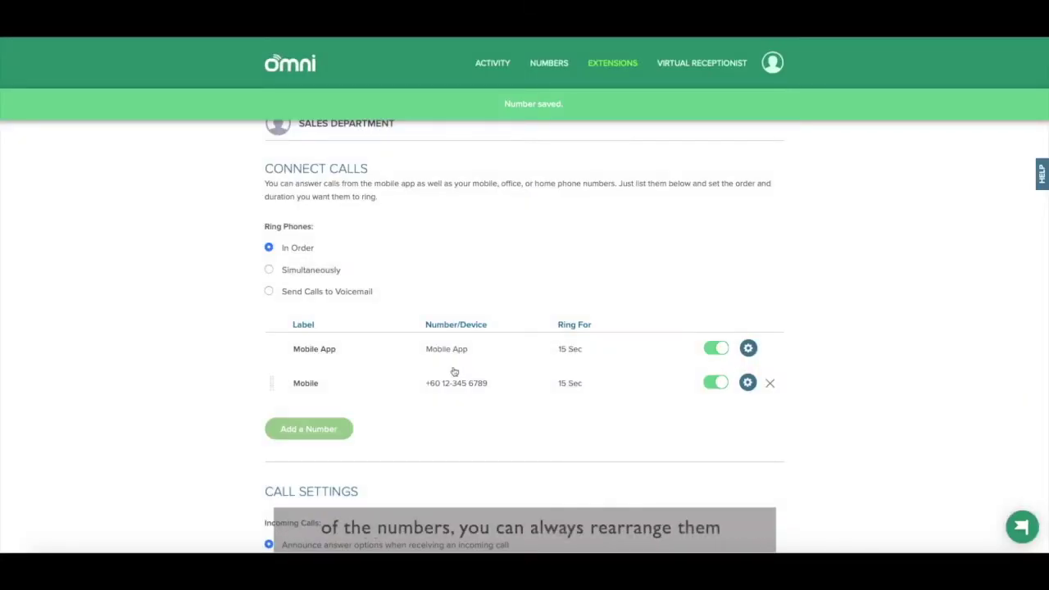
Step: Move the member's number into second place, switch off it and Mobile, and save changes
drag(273, 418, 266, 379)
mouse_move(271, 419)
mouse_down()
mouse_move(275, 375)
mouse_move(265, 431)
mouse_move(271, 417)
mouse_up()
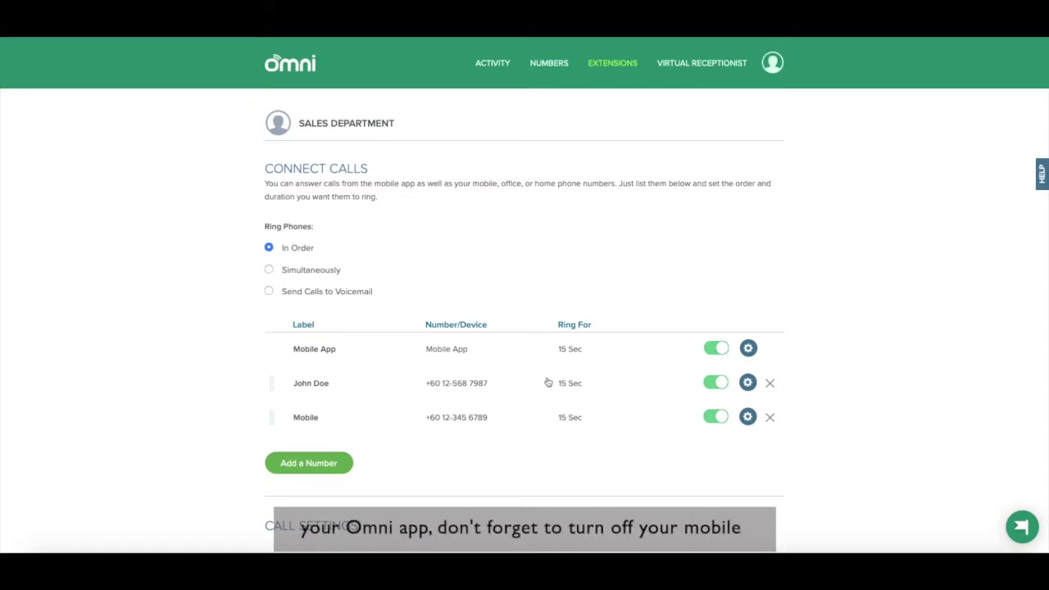
click(722, 418)
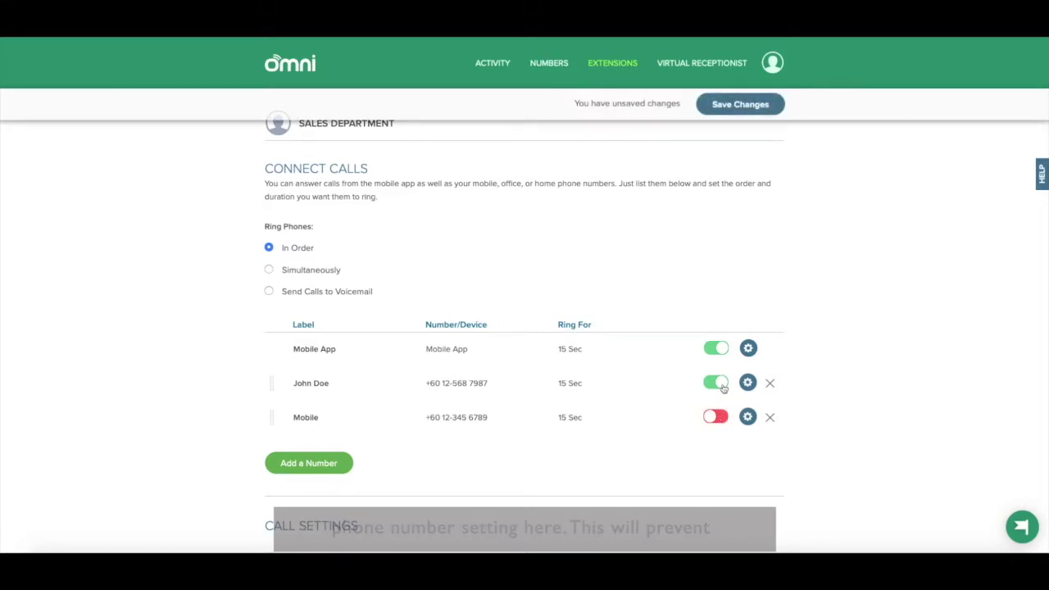
click(718, 383)
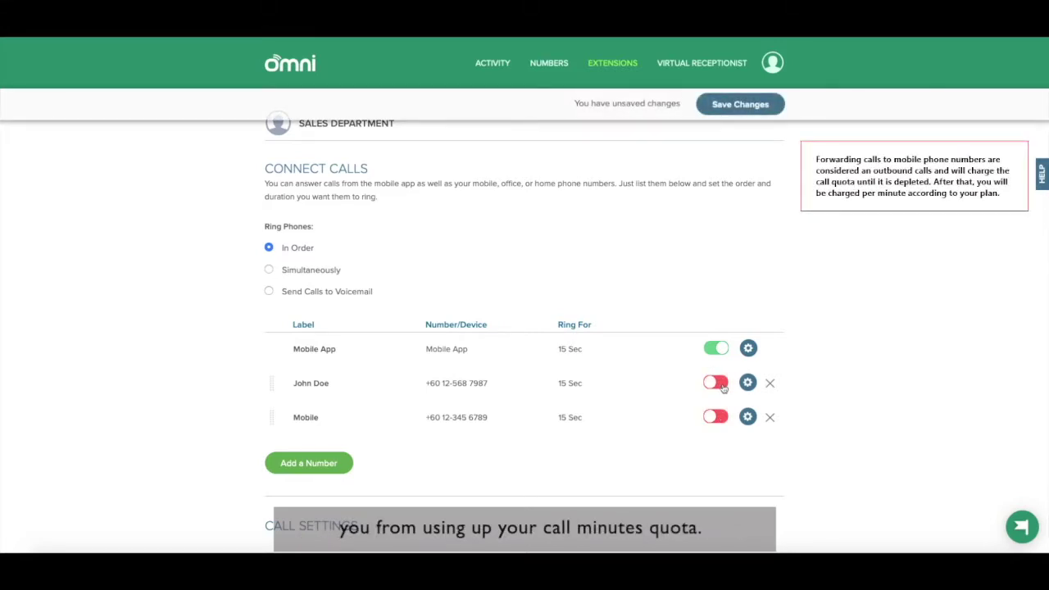
click(730, 115)
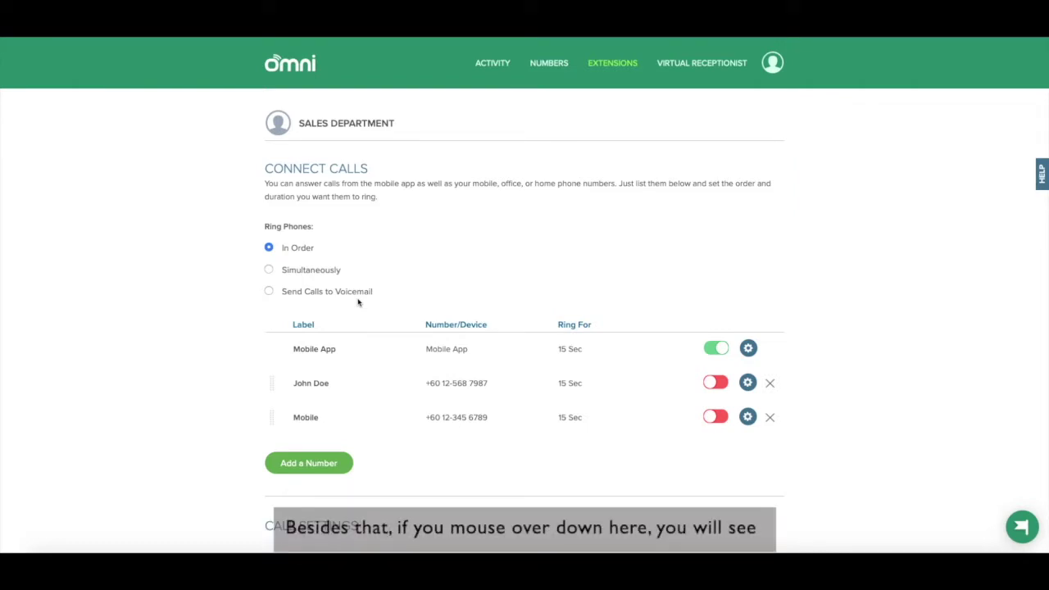
scroll(358, 302, down, 3)
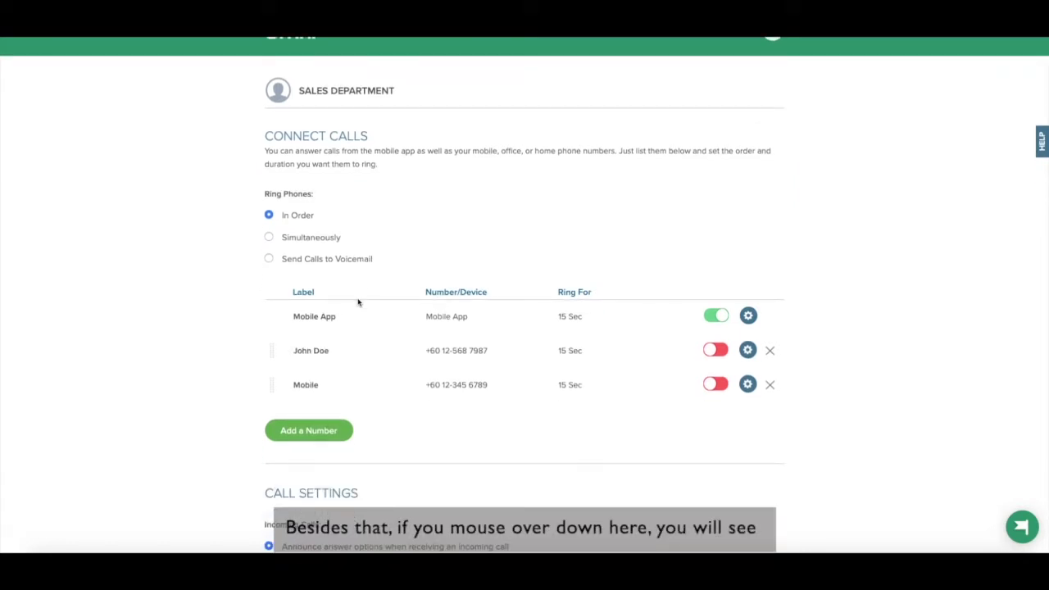
scroll(358, 302, down, 1)
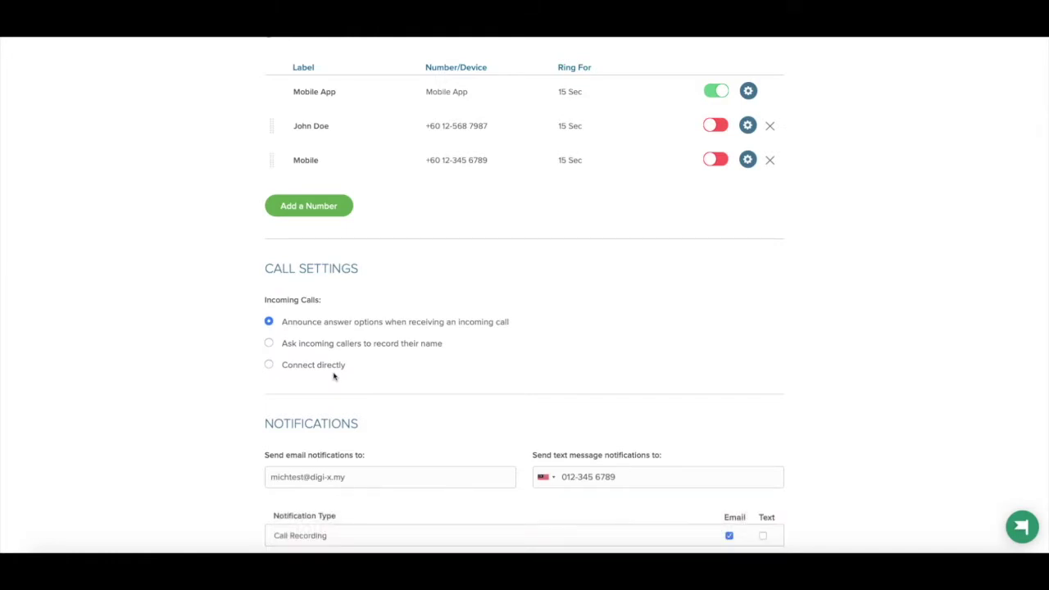
scroll(333, 376, down, 3)
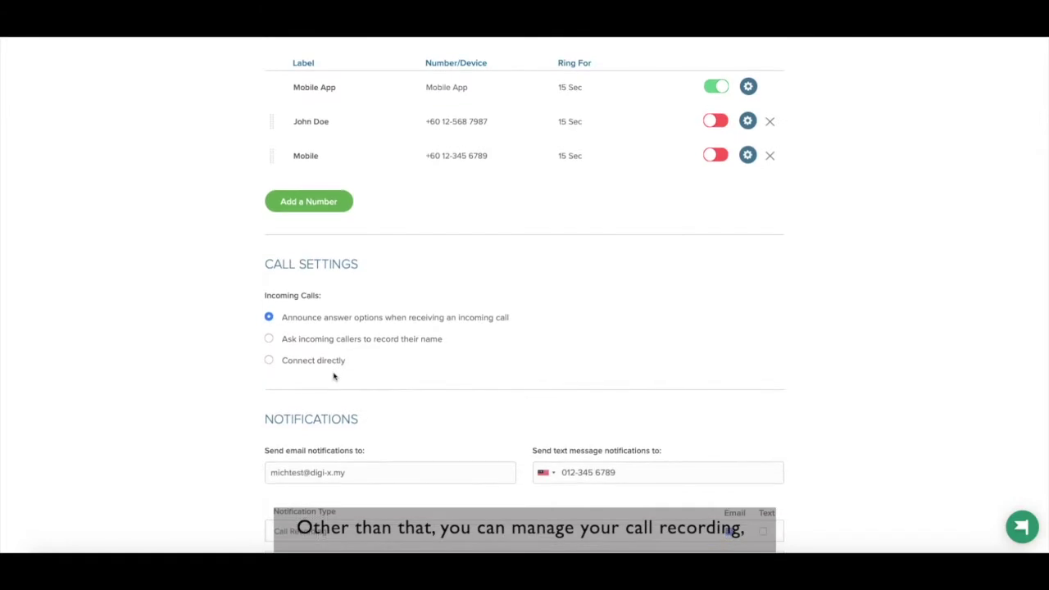
scroll(334, 376, down, 2)
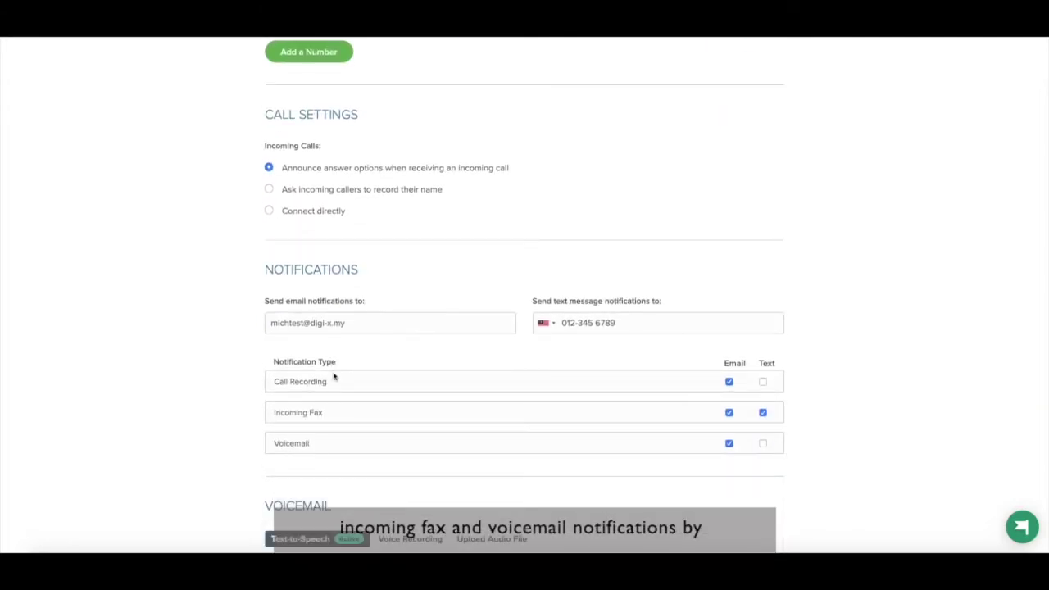
scroll(334, 376, down, 1)
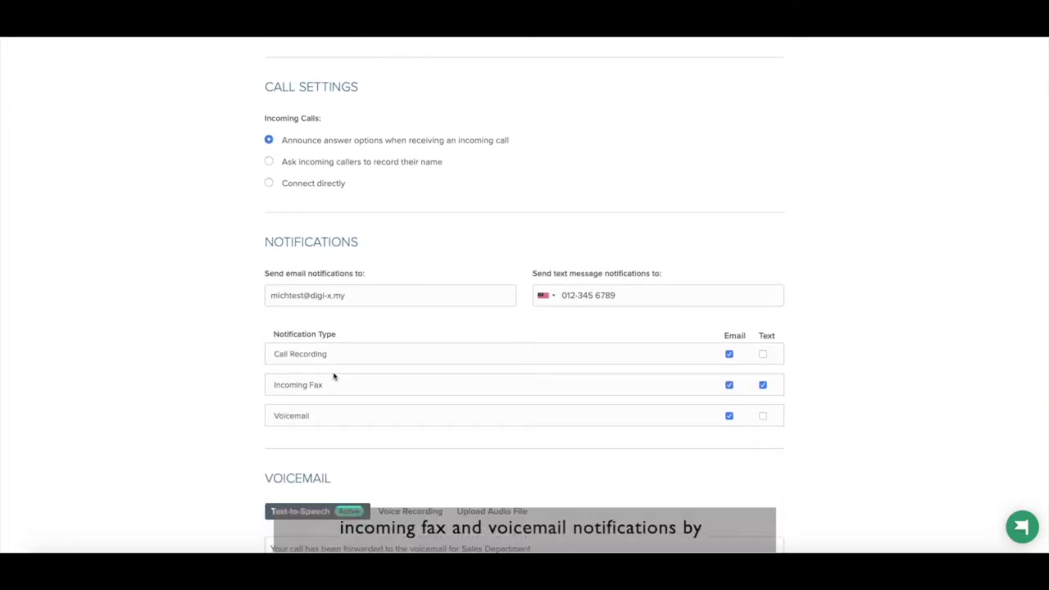
scroll(334, 376, down, 1)
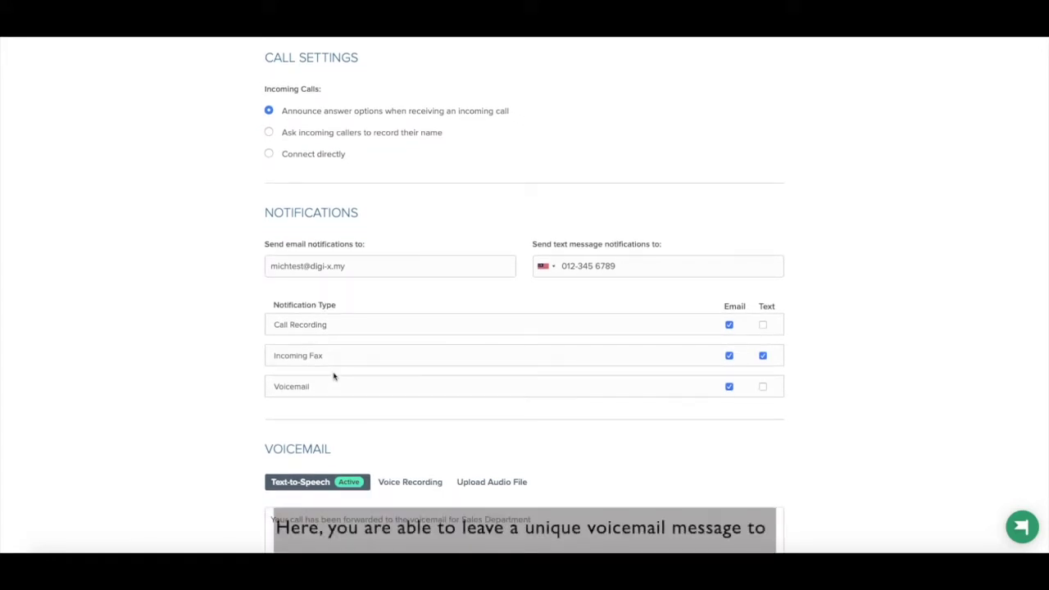
scroll(333, 377, down, 5)
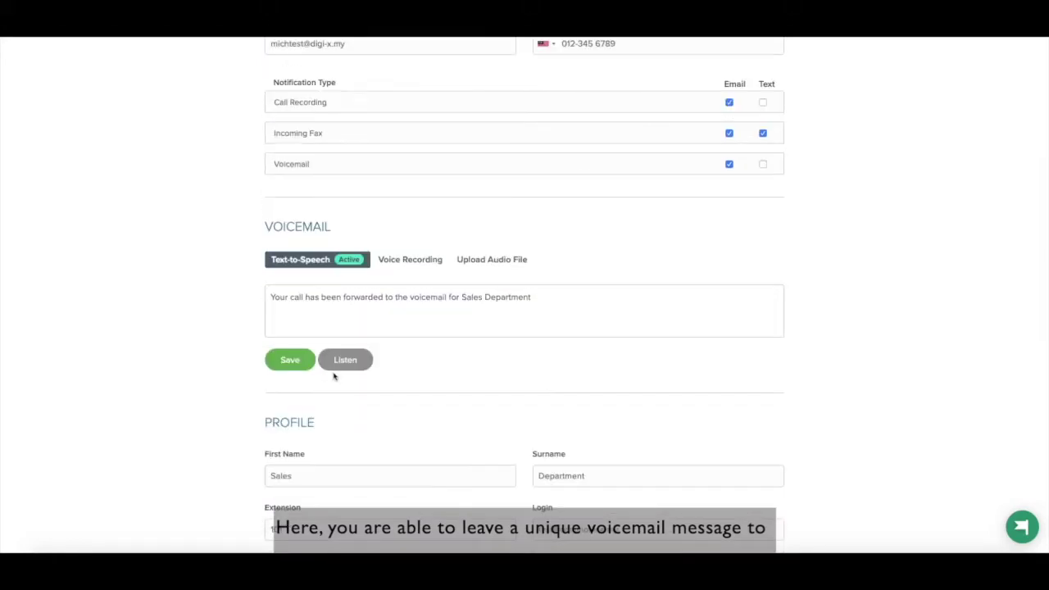
scroll(411, 353, down, 1)
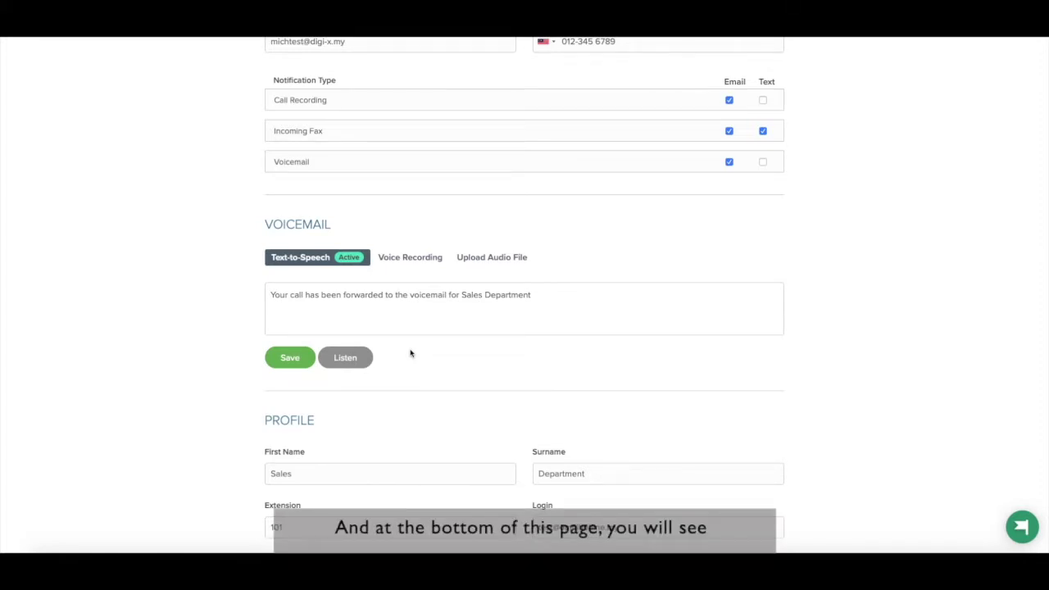
scroll(411, 353, down, 2)
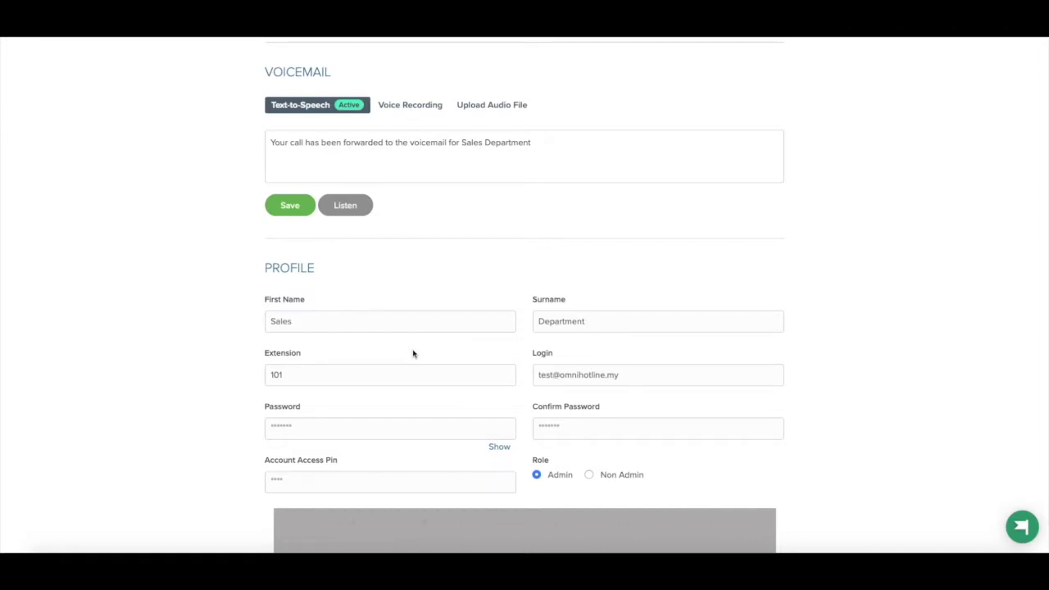
scroll(412, 353, up, 10)
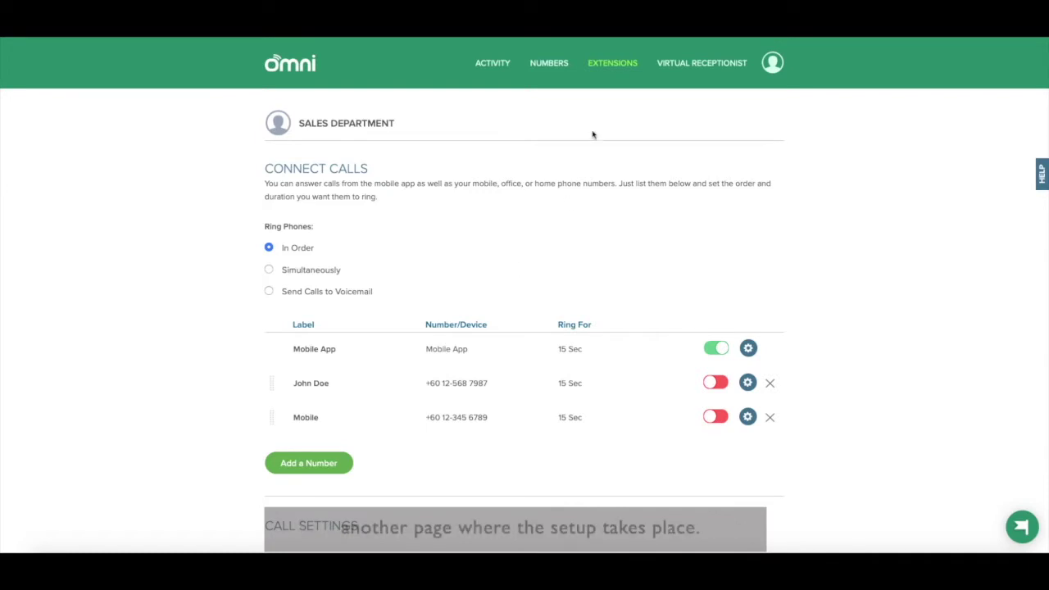
Step: Start a new extension with Add New and set its type to Department
mouse_move(614, 72)
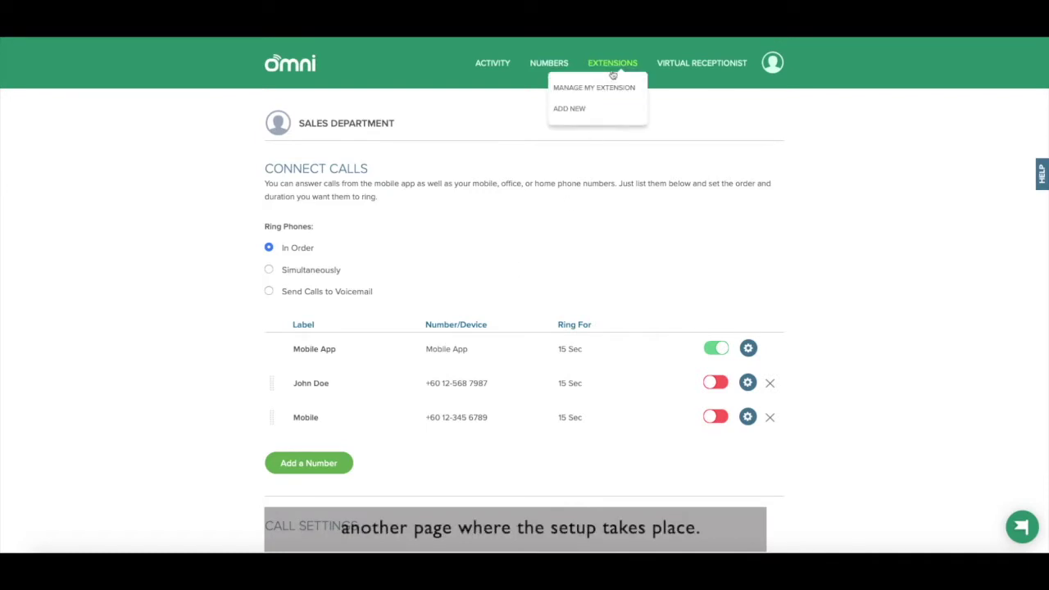
click(596, 111)
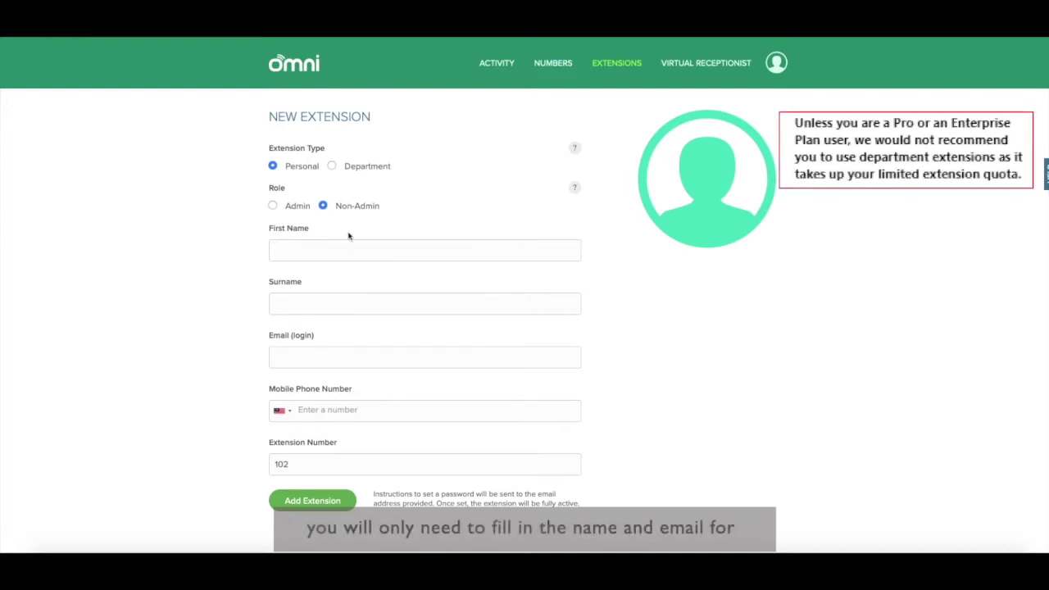
click(332, 166)
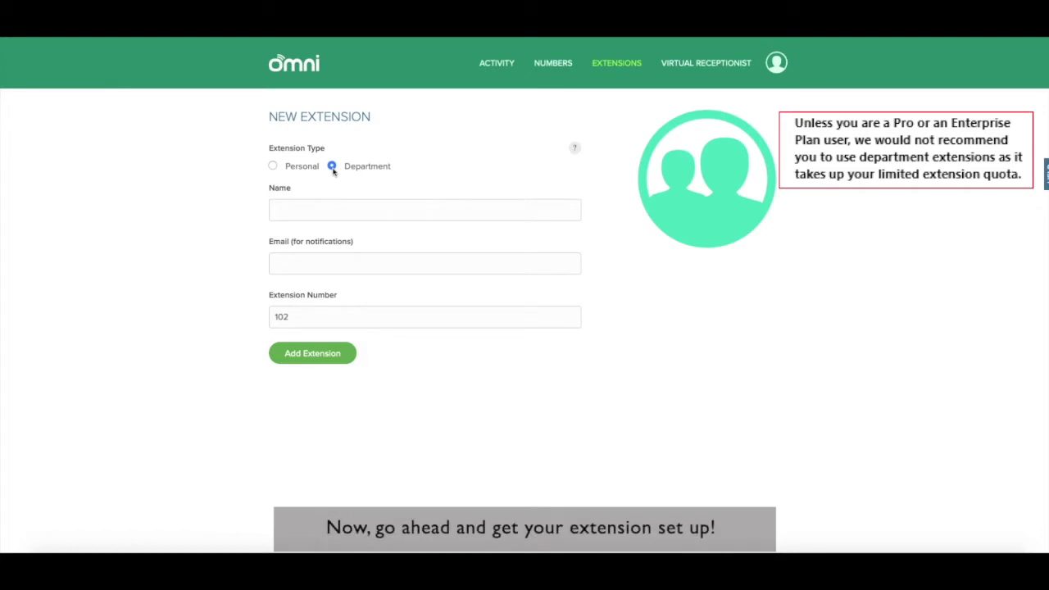
Step: Change extension 102's type back to Personal
click(273, 165)
Step: Enter the staff member's first name, surname, email and mobile number, then add extension 102
click(293, 247)
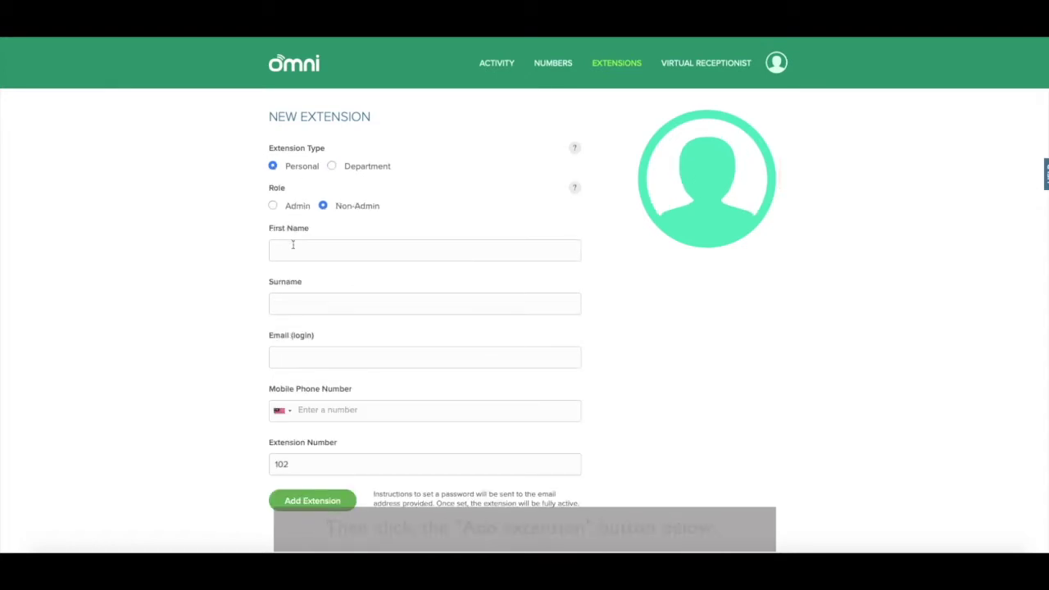
key(Tab)
key(Tab)
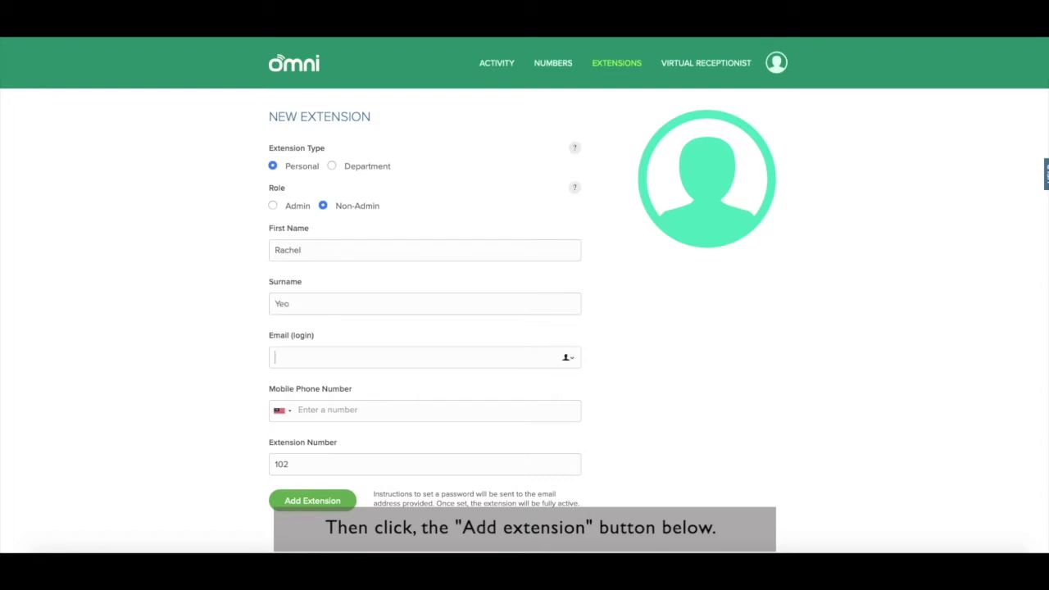
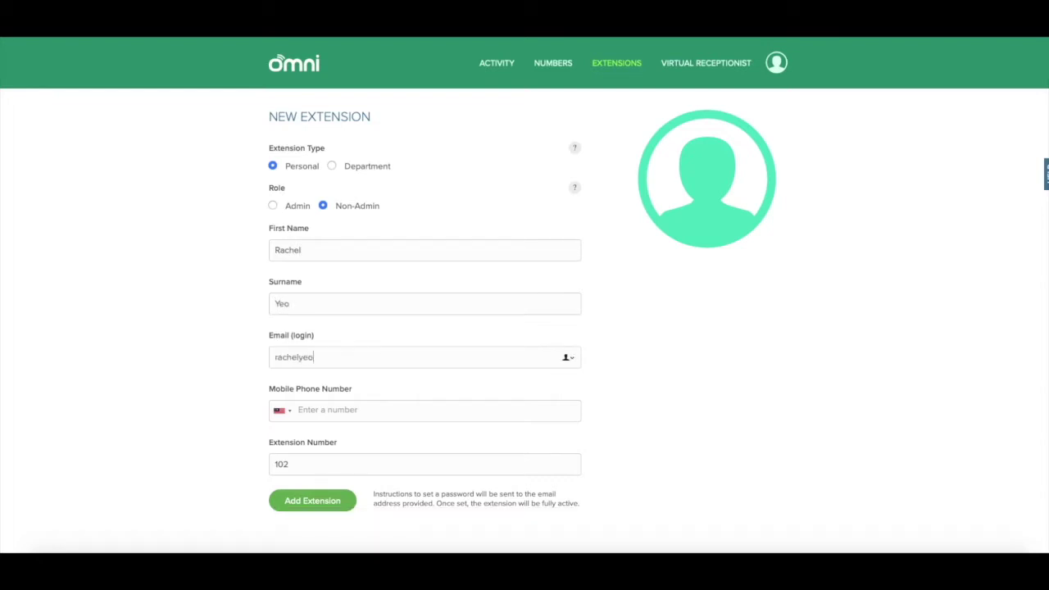
key(Tab)
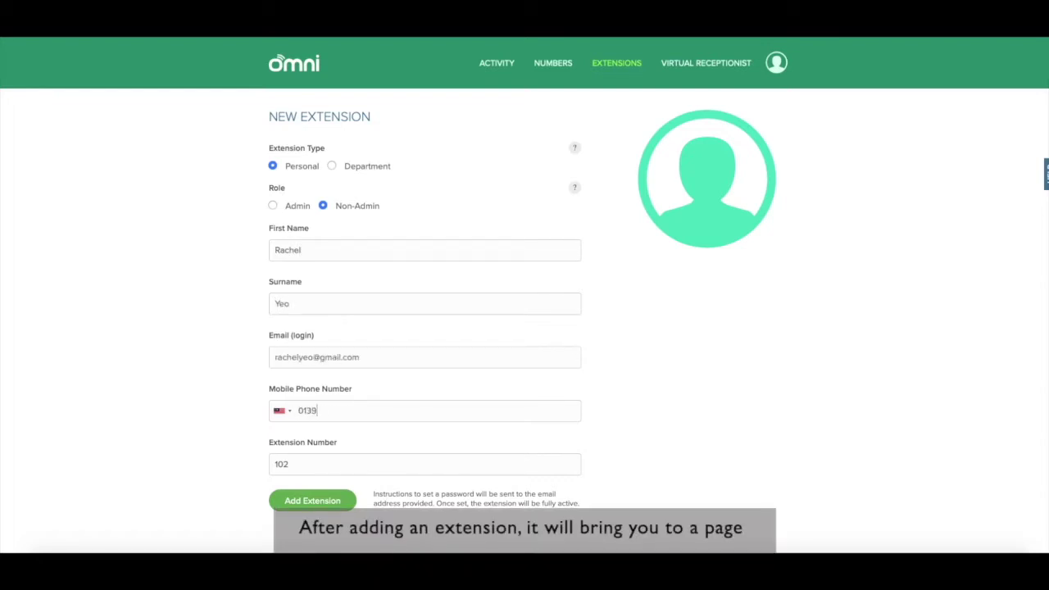
click(311, 504)
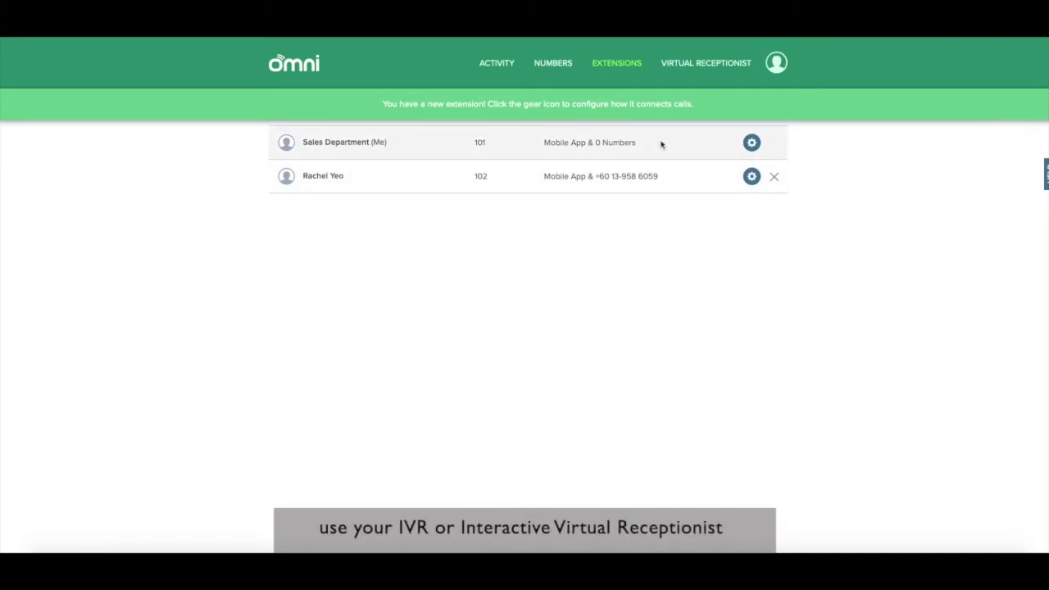
Step: Go to Manage My Receptionist from the Virtual Receptionist menu
click(697, 66)
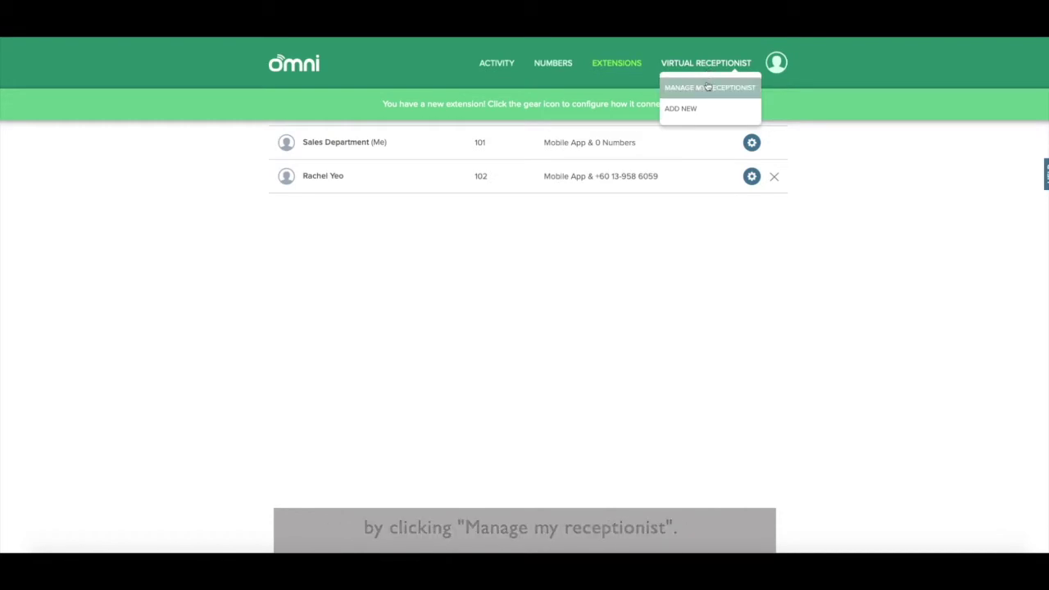
click(708, 87)
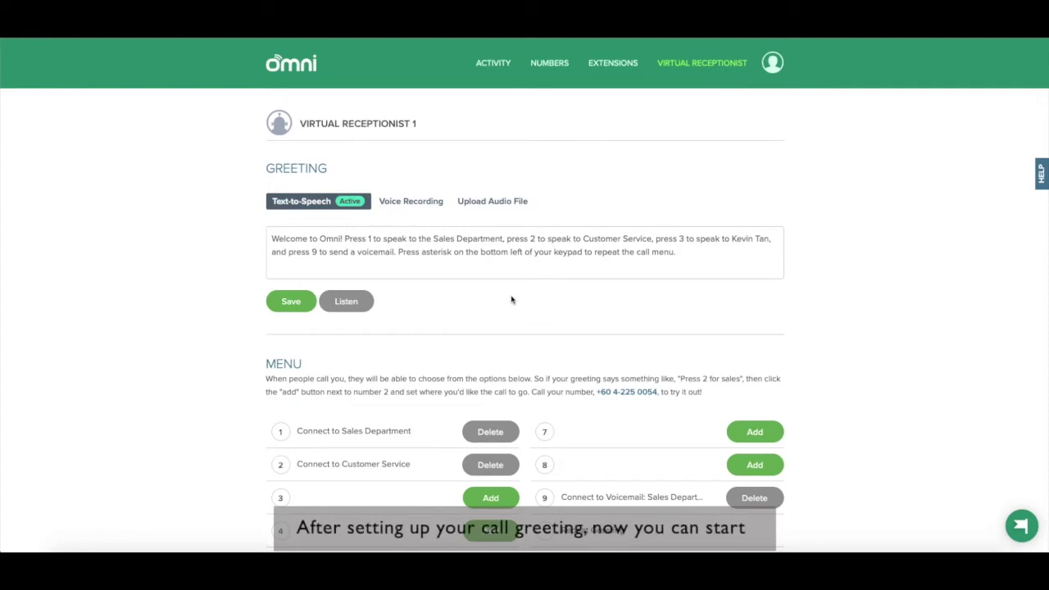
scroll(512, 300, down, 3)
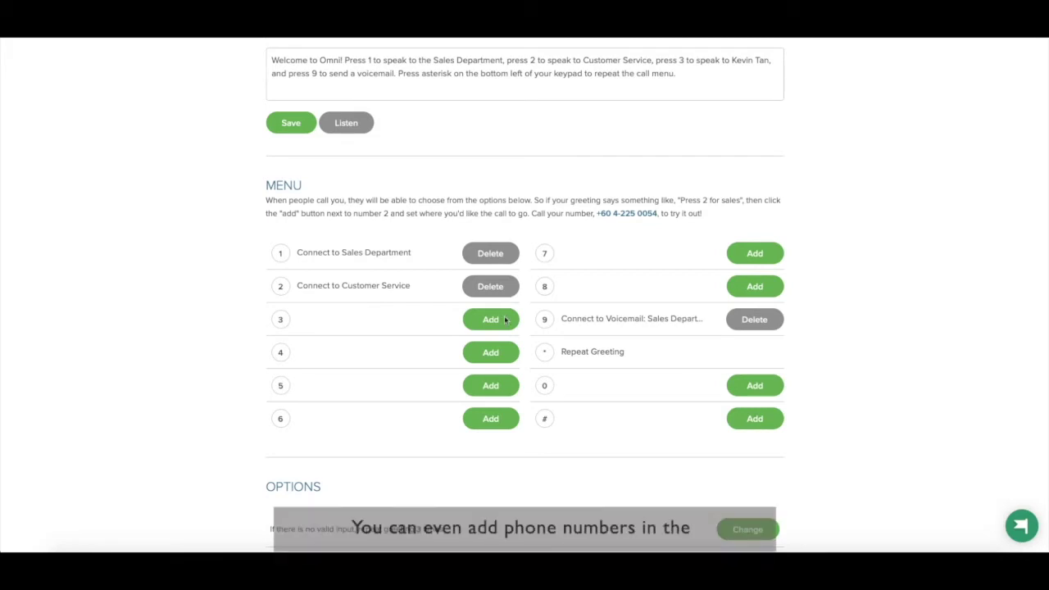
Step: Set menu key 3 to Connect To Phone Number with the outside number and save
click(500, 323)
click(488, 138)
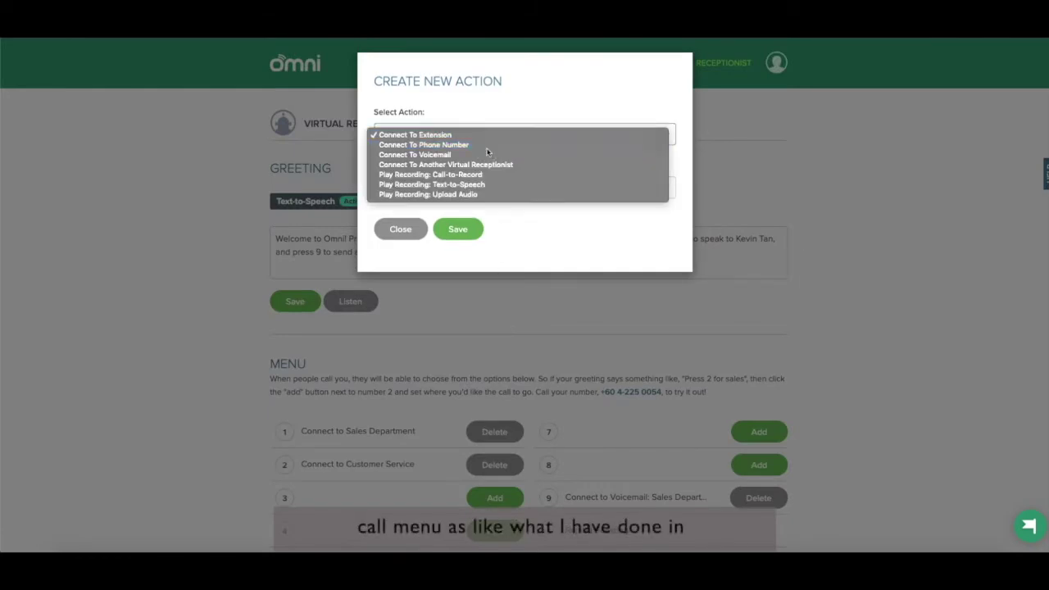
click(488, 144)
click(477, 189)
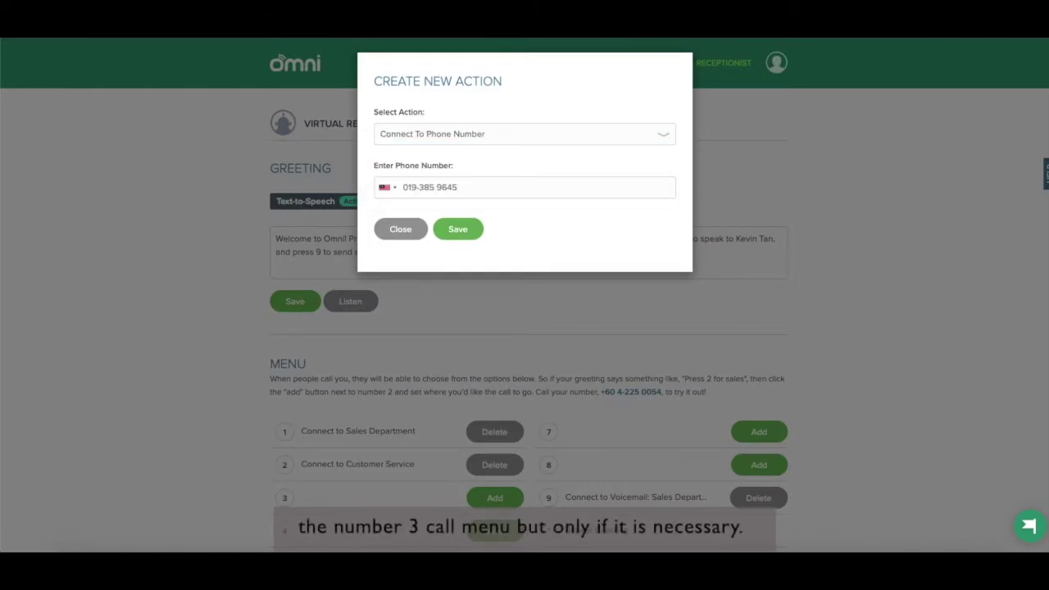
click(459, 227)
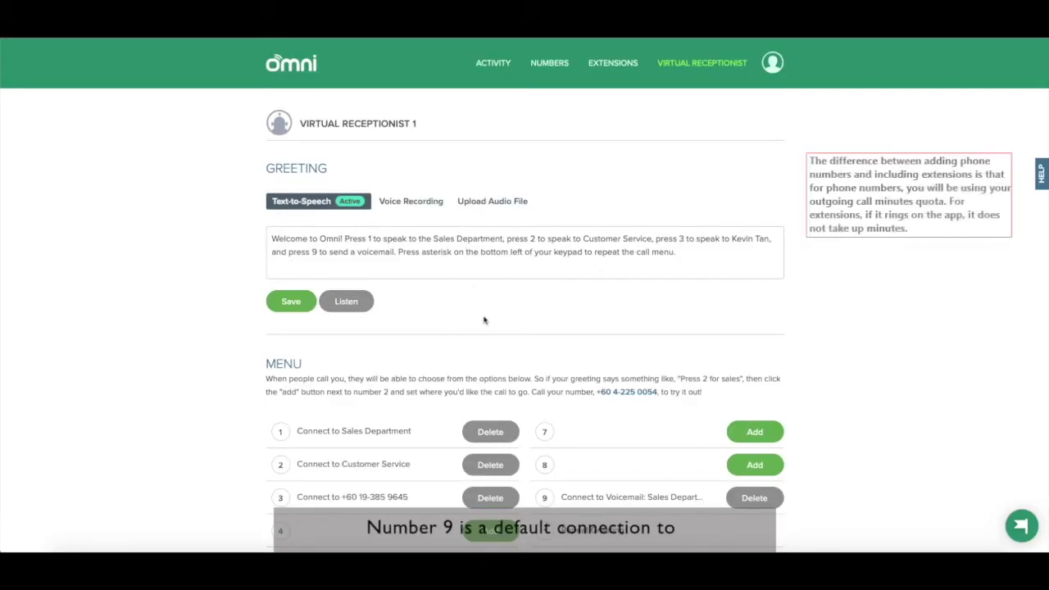
Step: Delete key 9's voicemail option and give key 7 a Connect To Voicemail action
scroll(483, 320, down, 1)
scroll(484, 320, down, 5)
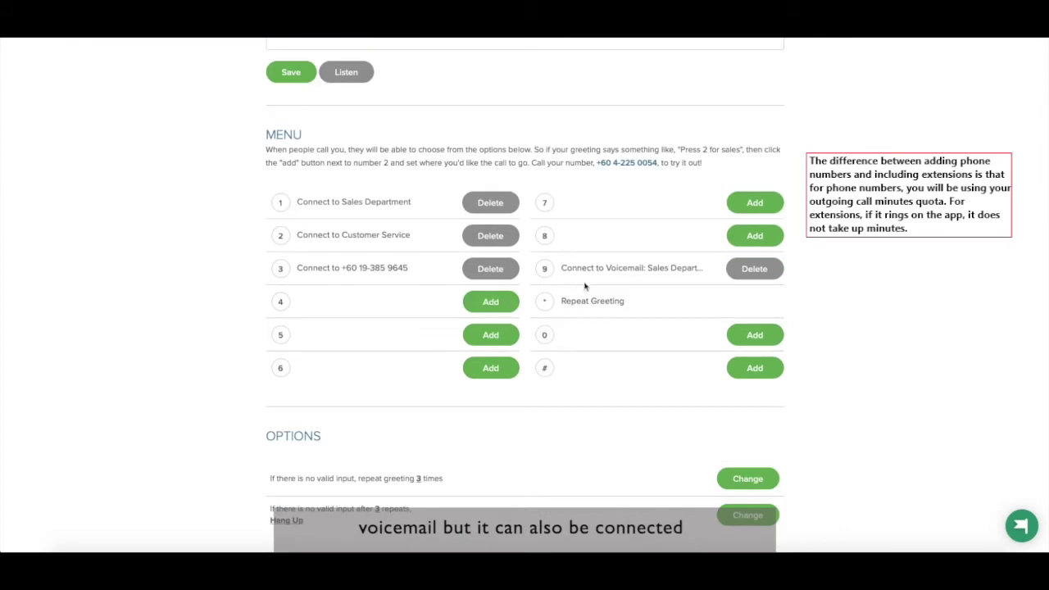
click(749, 270)
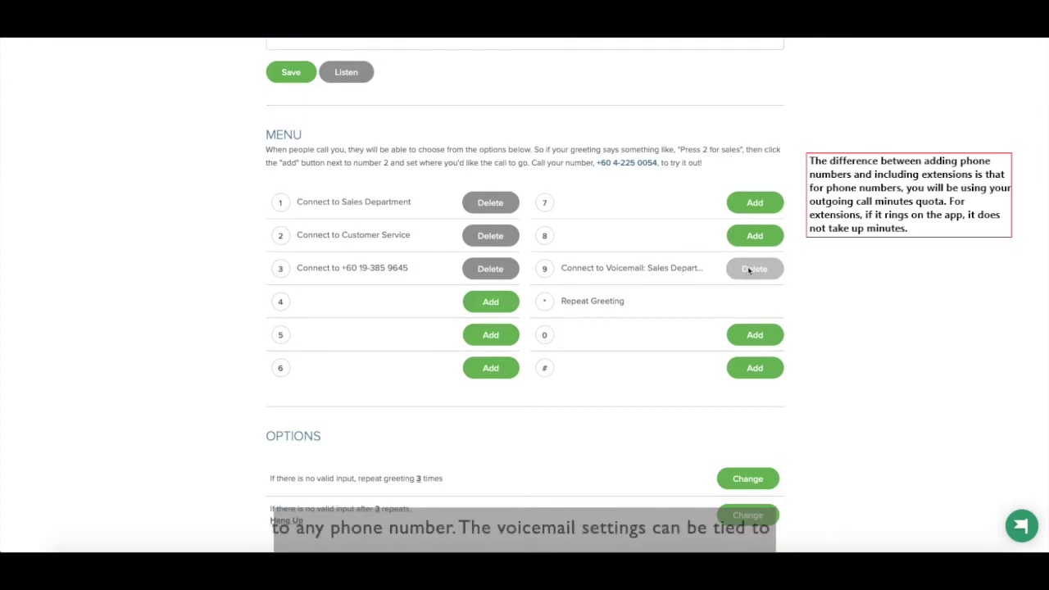
click(742, 208)
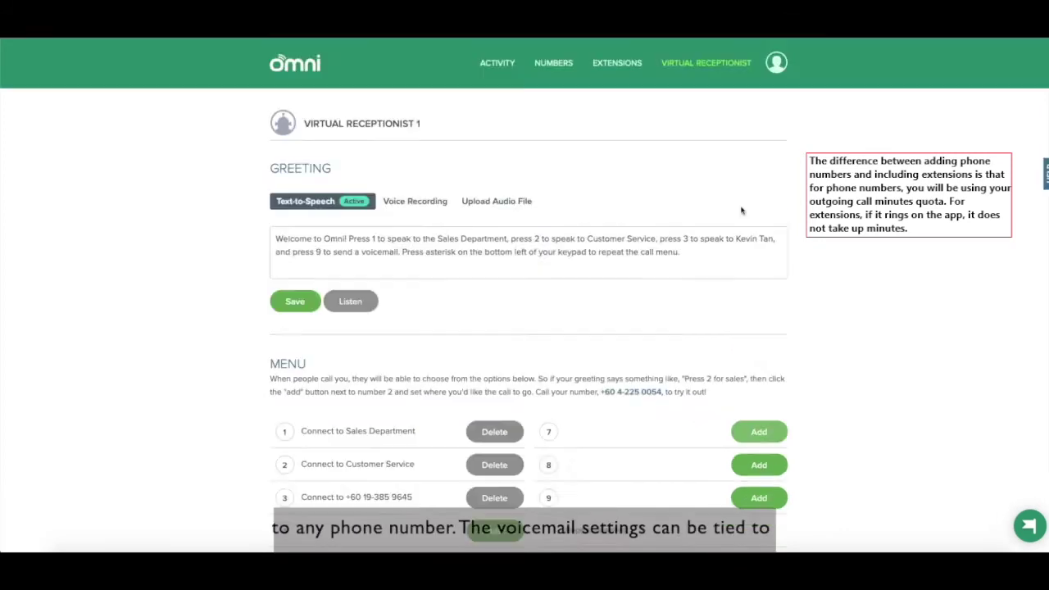
click(540, 137)
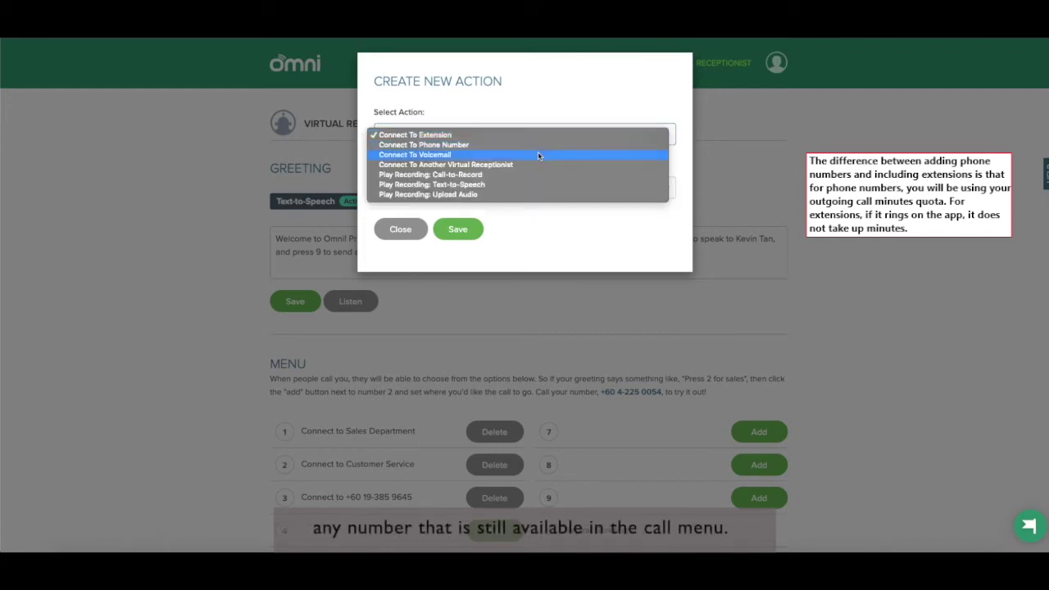
click(538, 153)
click(461, 228)
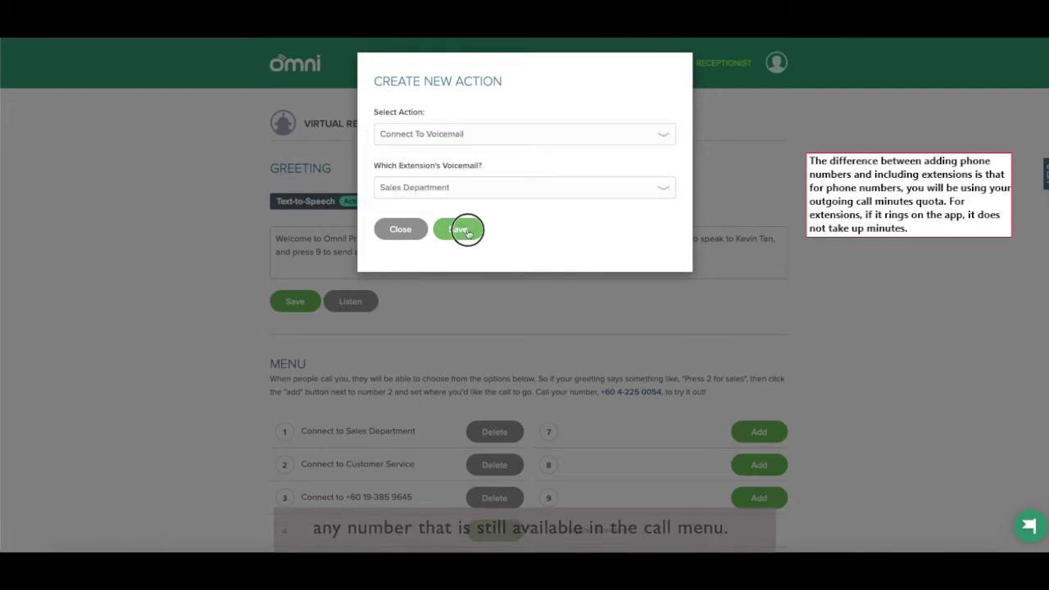
scroll(684, 384, down, 2)
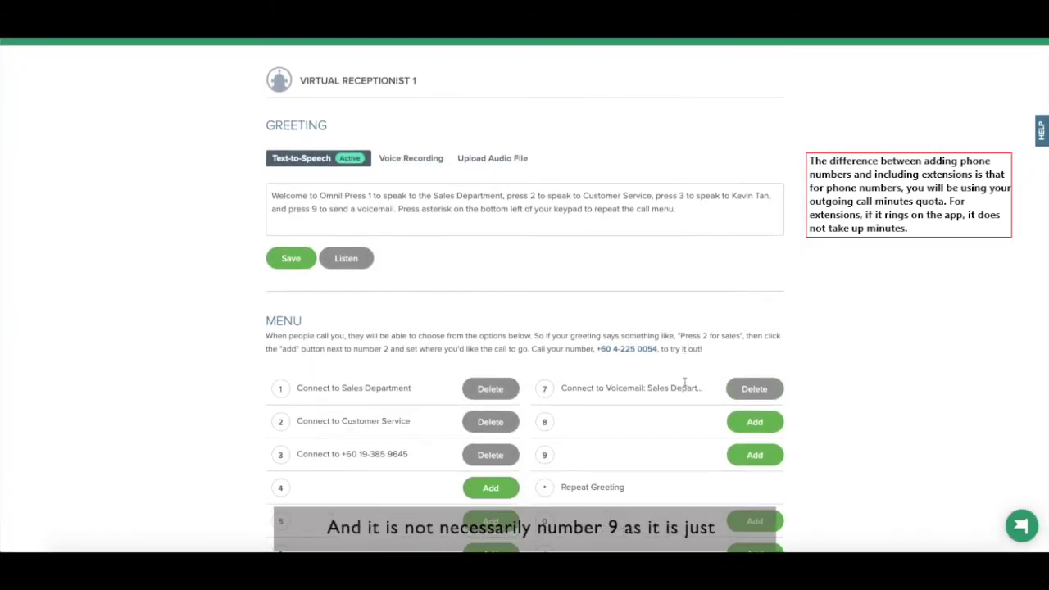
scroll(685, 386, down, 2)
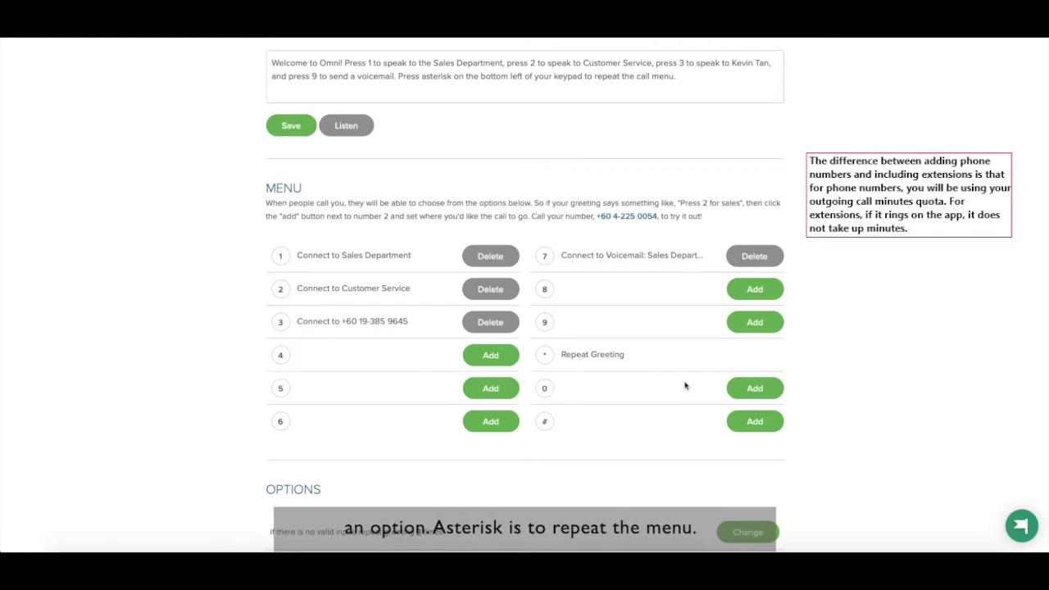
scroll(685, 385, down, 1)
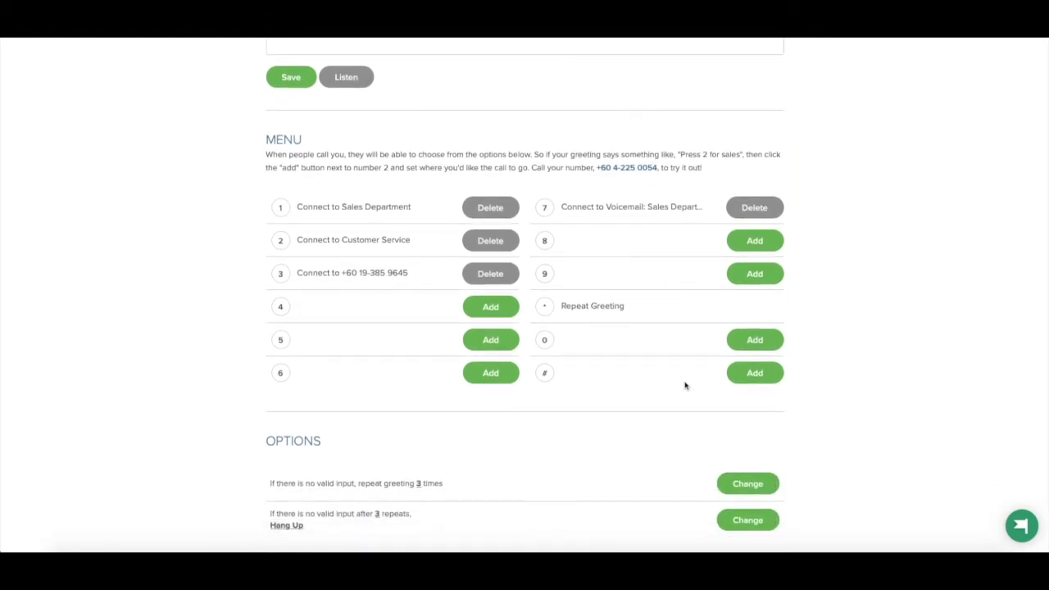
scroll(686, 385, down, 3)
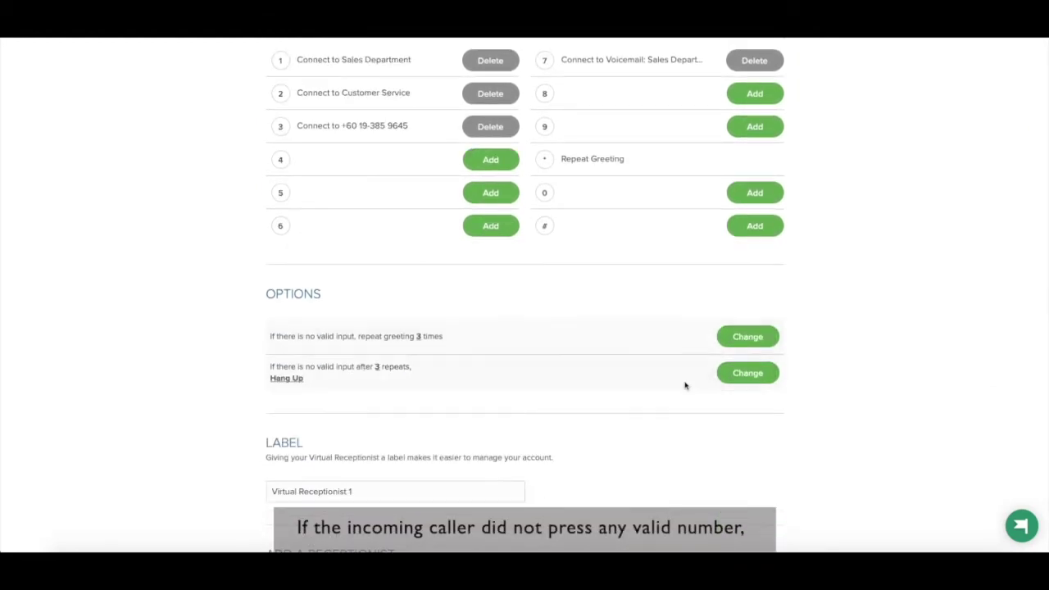
scroll(686, 384, down, 1)
click(738, 325)
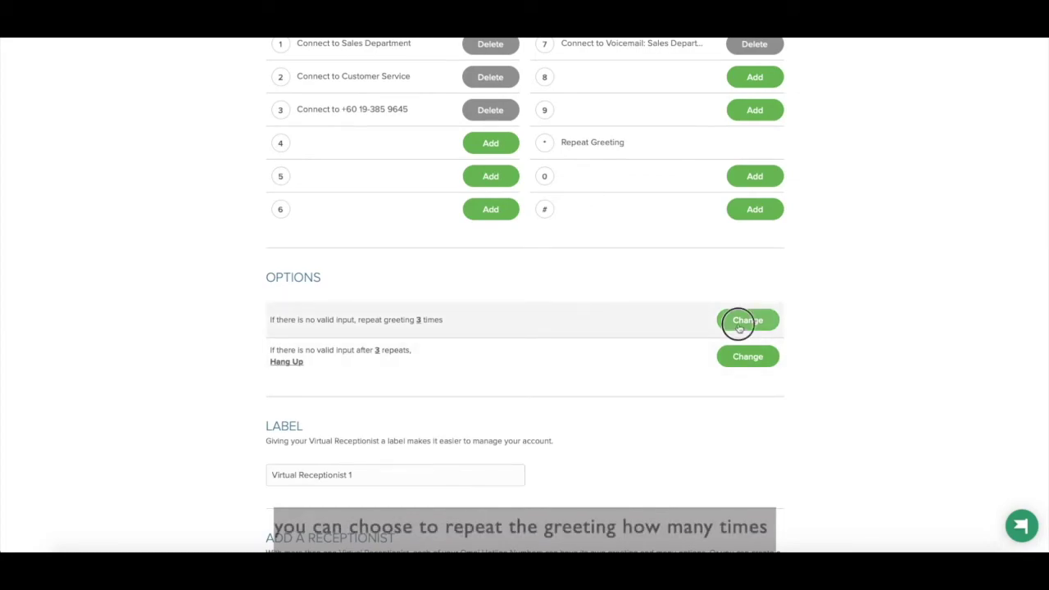
click(480, 133)
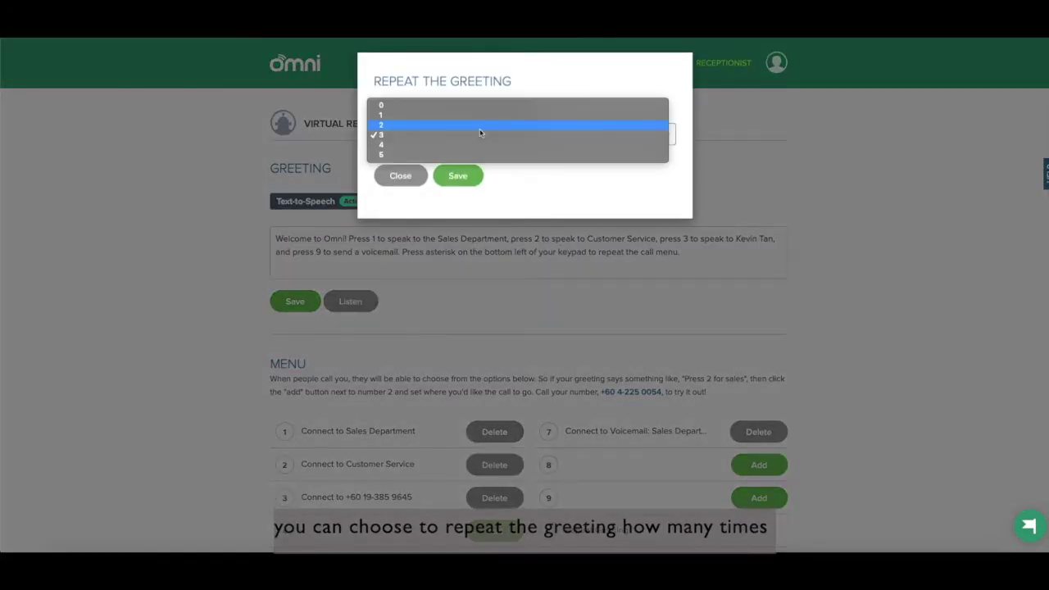
click(481, 134)
click(417, 175)
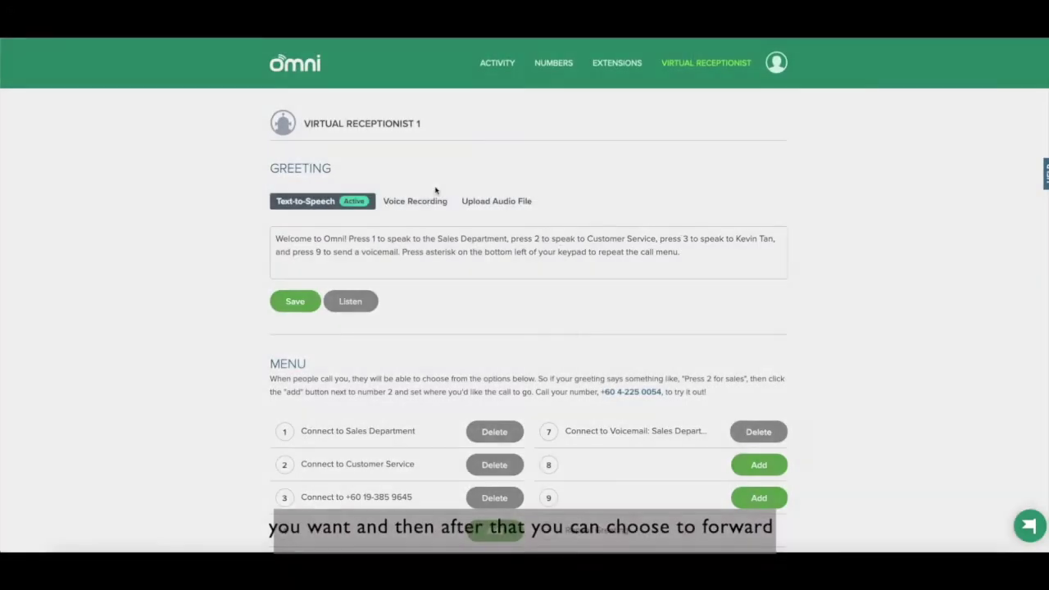
scroll(595, 337, down, 5)
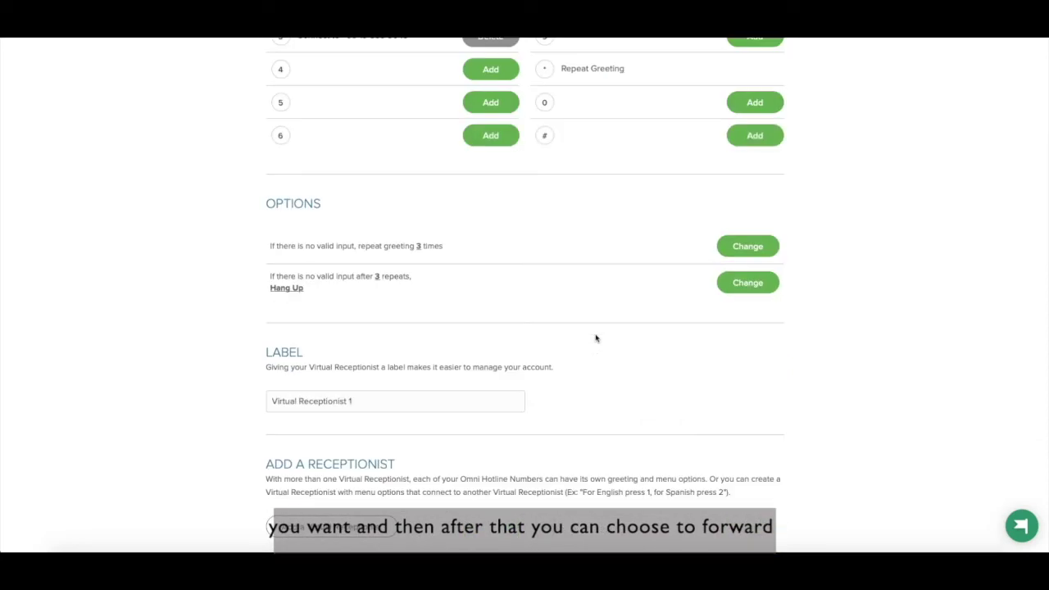
click(749, 283)
click(579, 135)
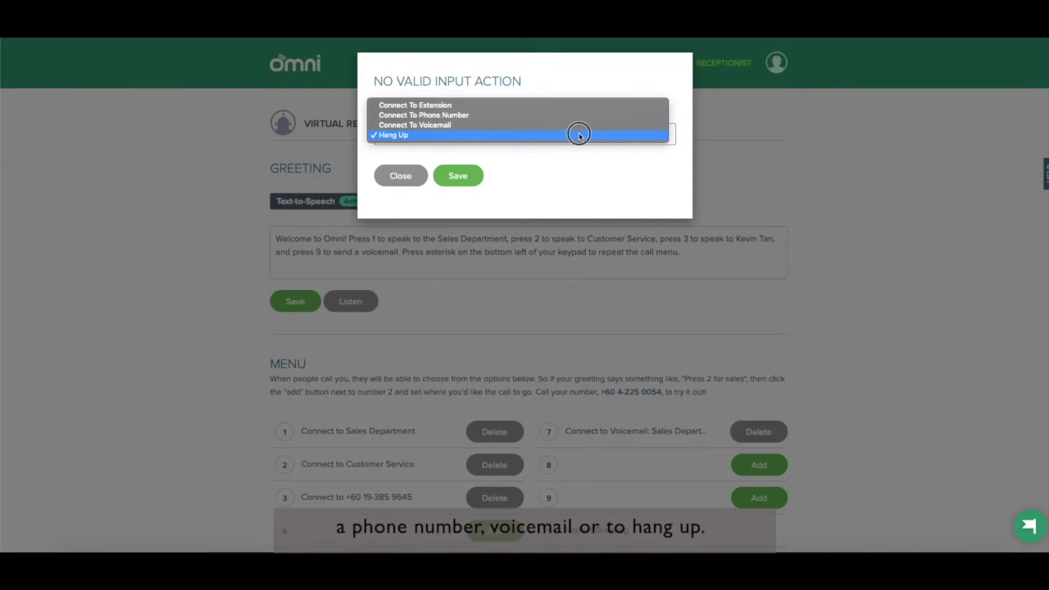
click(578, 136)
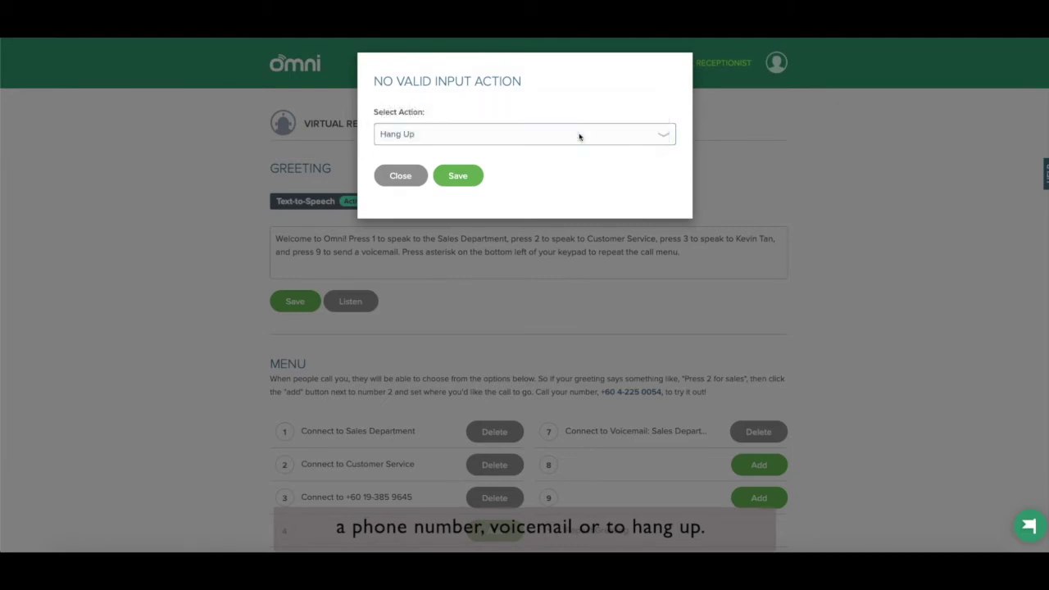
click(477, 178)
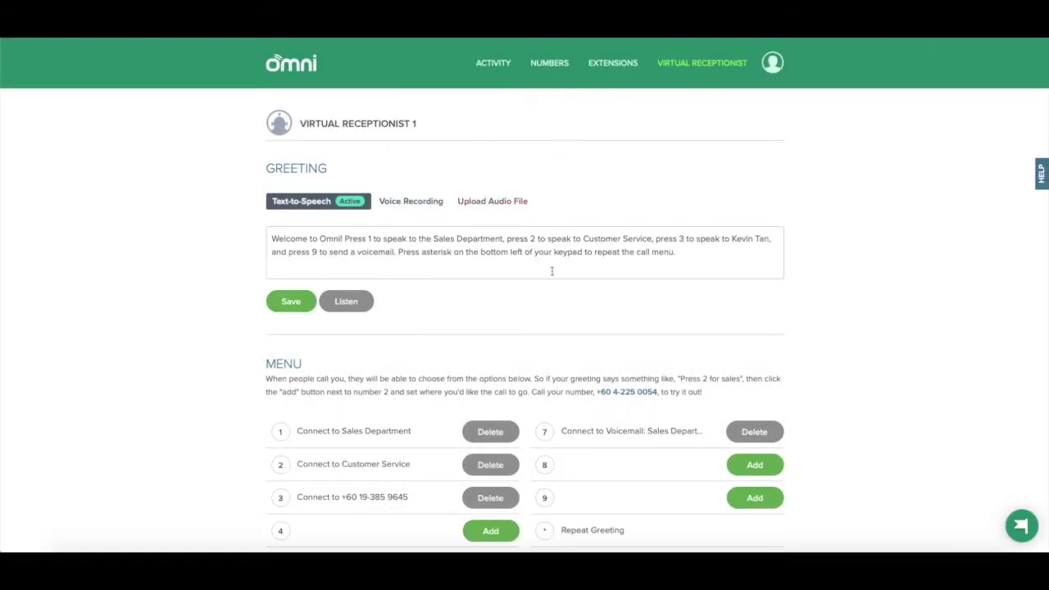
scroll(552, 271, down, 6)
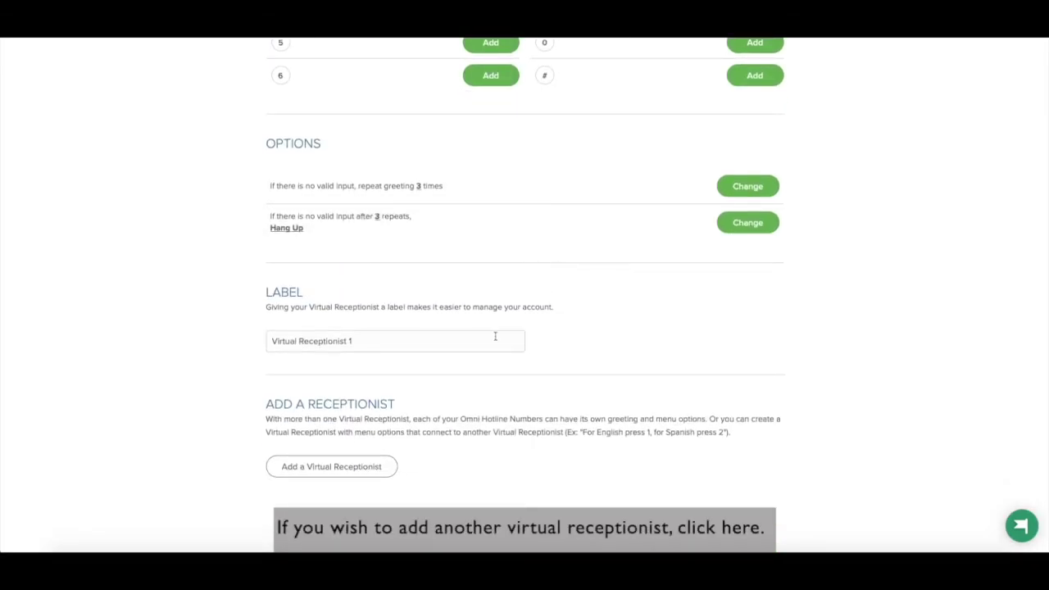
Step: Add Virtual Receptionist 2 to the receptionist list
click(365, 469)
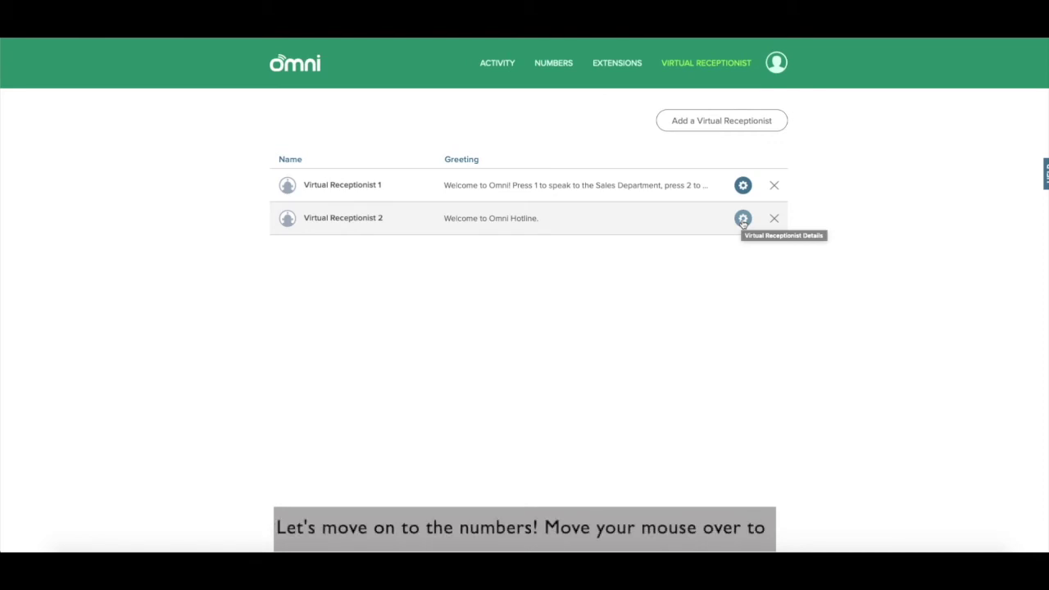
Step: Set the hotline number to be available Only During Business Hours
mouse_move(563, 69)
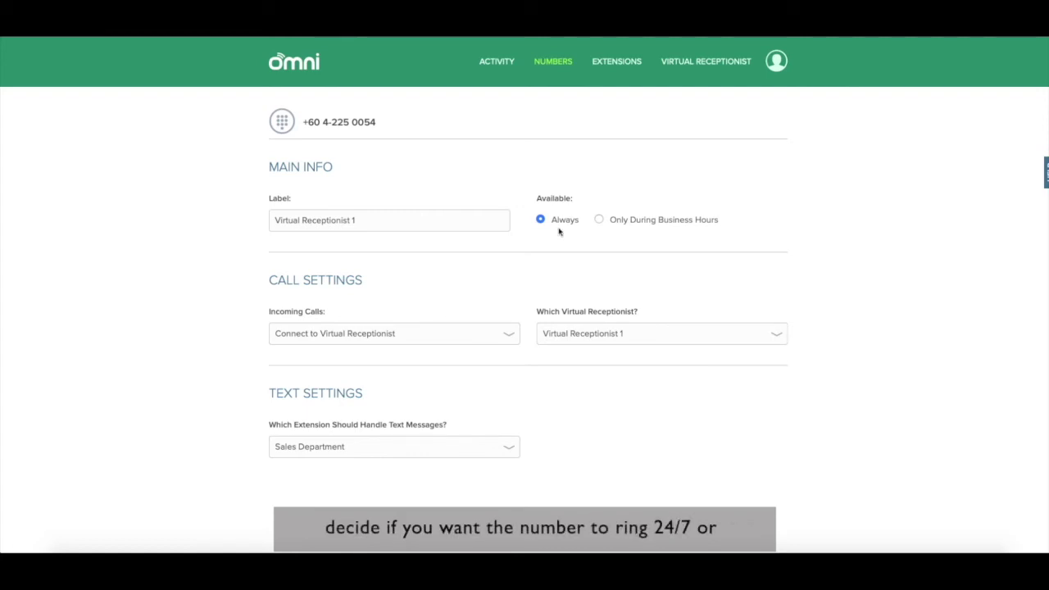
click(600, 222)
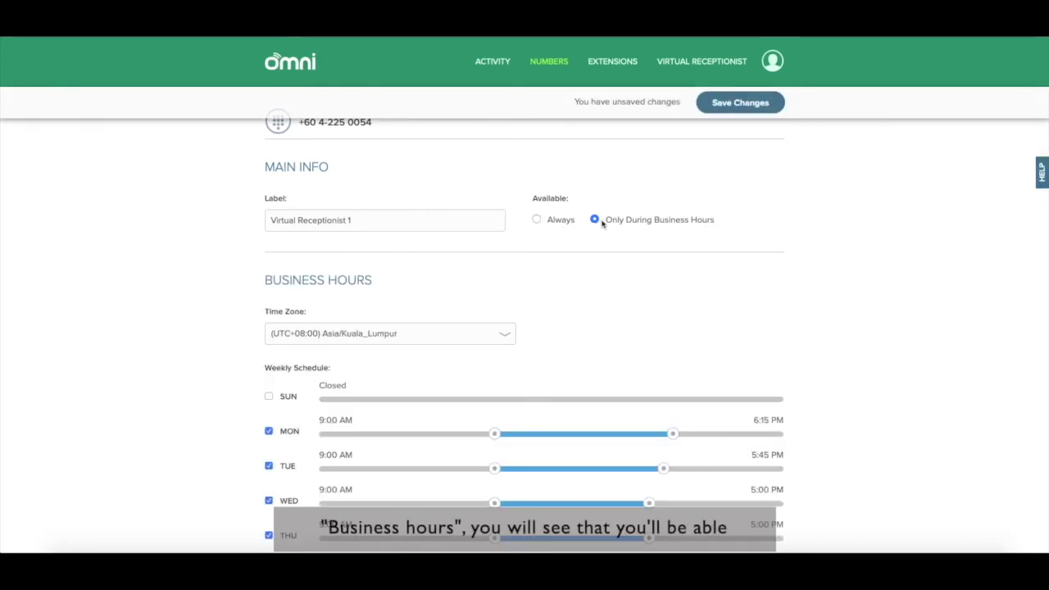
Step: Scroll past the weekday business-hours schedule, which starts at 9:00 AM, down to Call Settings
scroll(602, 224, down, 2)
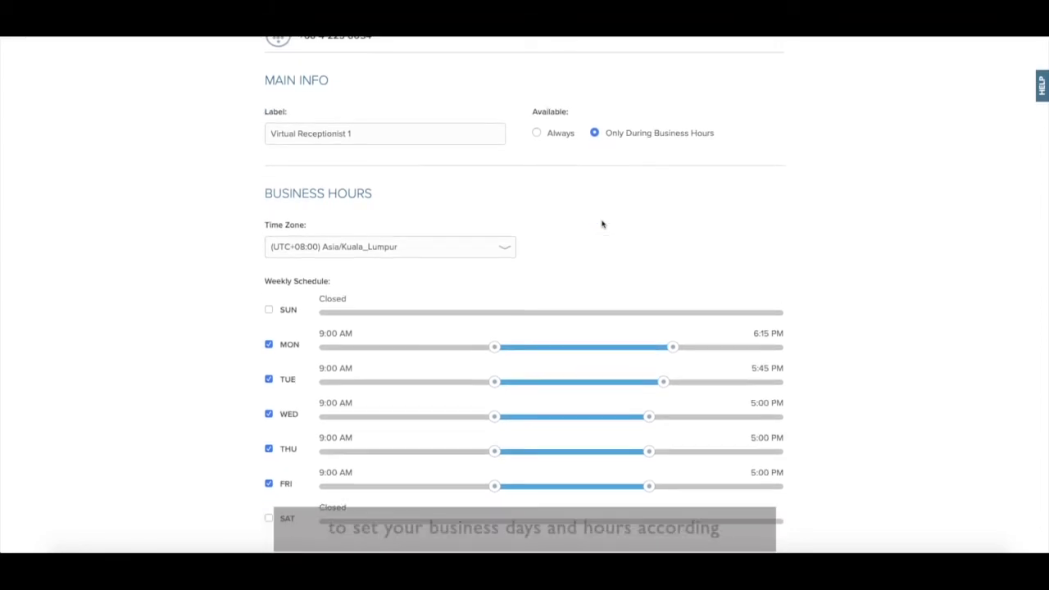
scroll(601, 224, down, 3)
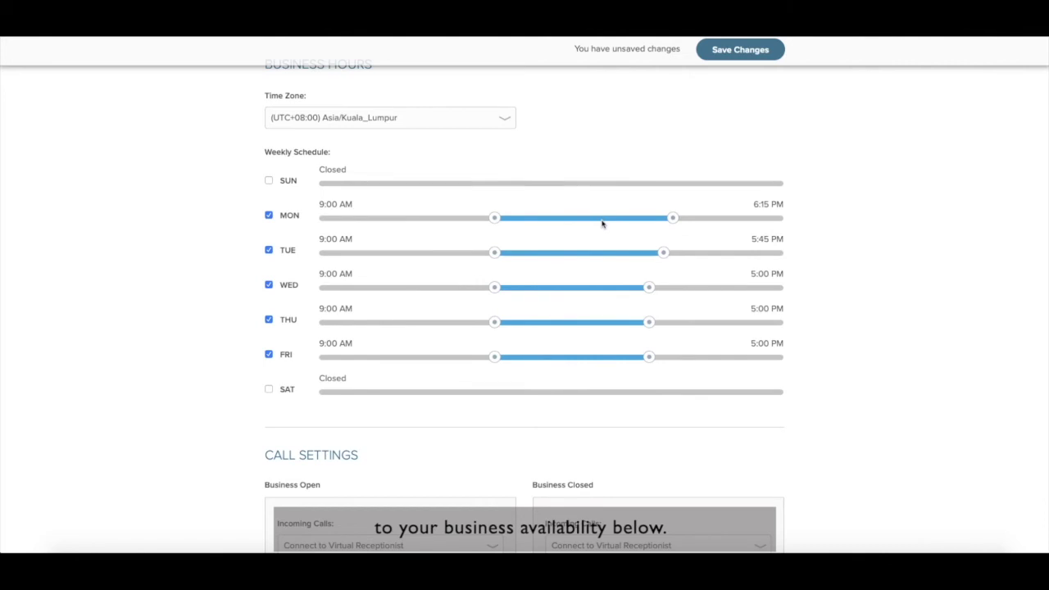
scroll(602, 224, down, 3)
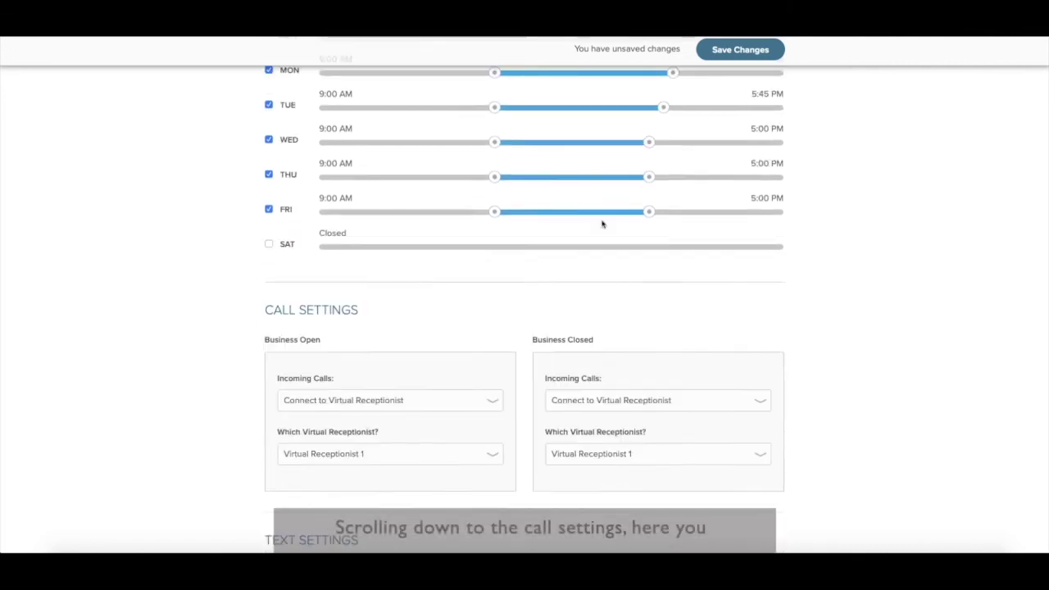
scroll(602, 223, down, 3)
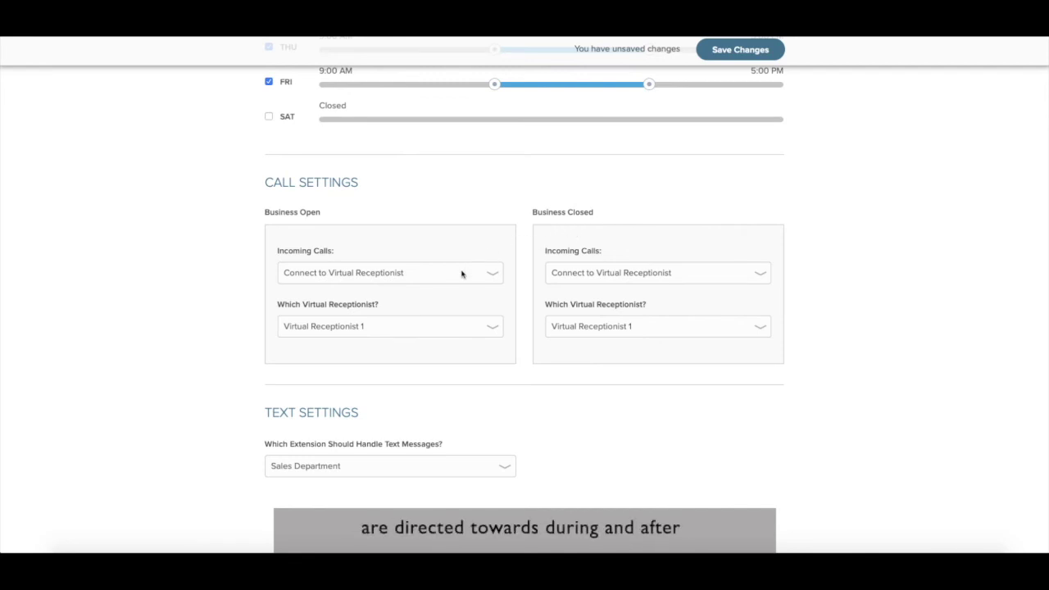
Step: Keep both business-hours and after-hours incoming calls routed to a virtual receptionist
click(462, 273)
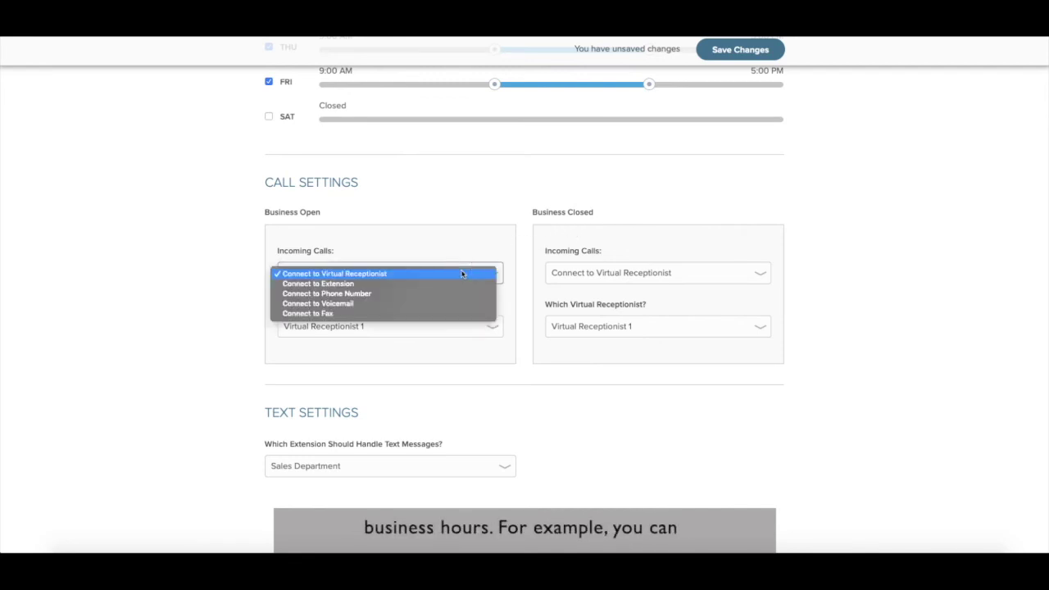
click(461, 274)
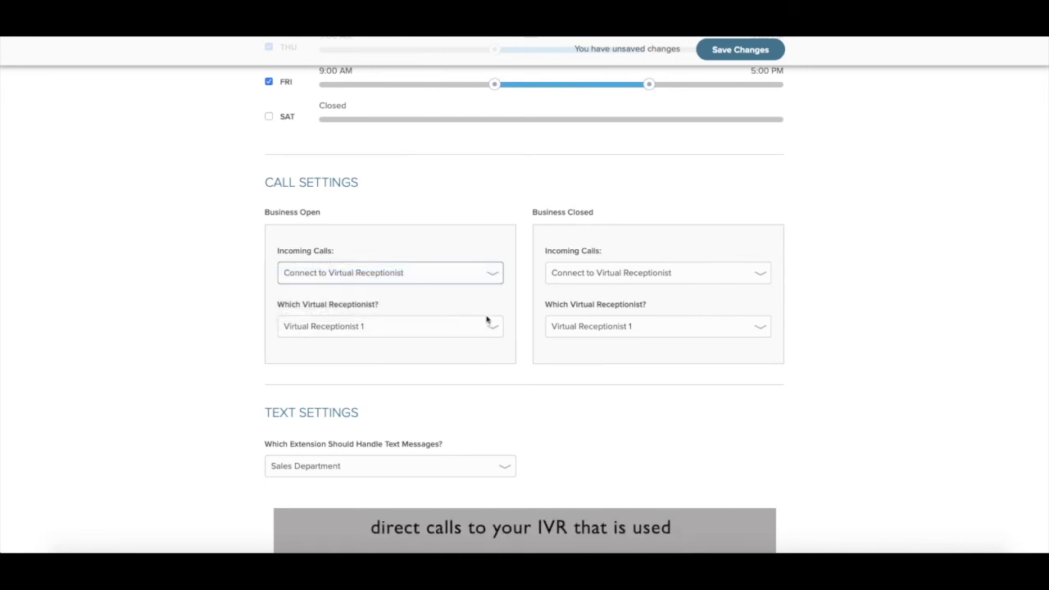
click(581, 280)
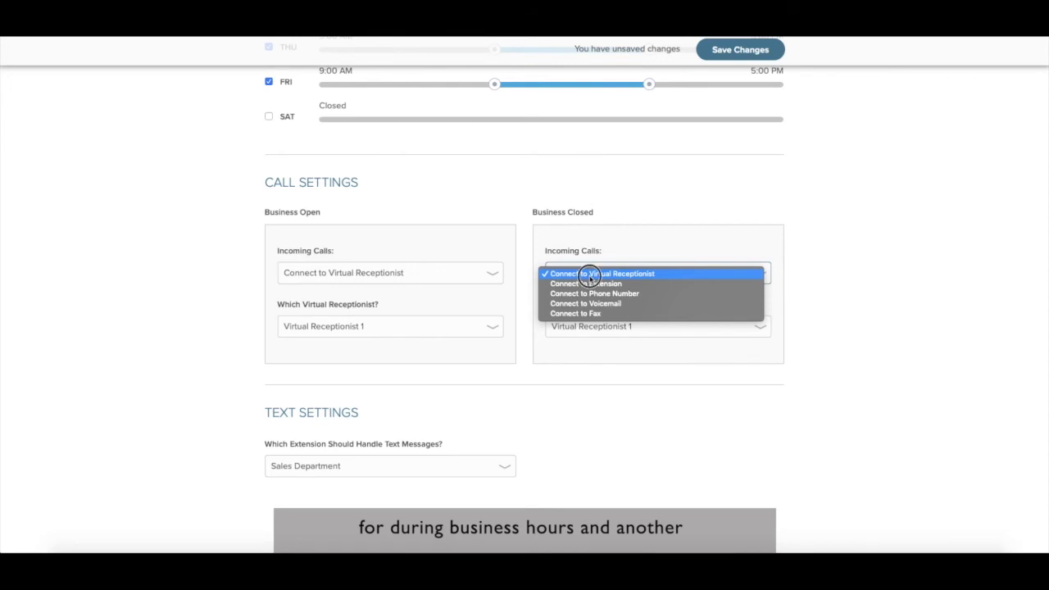
click(589, 274)
Step: Send after-hours calls to Virtual Receptionist 2 and save the number's call settings
click(607, 328)
click(608, 338)
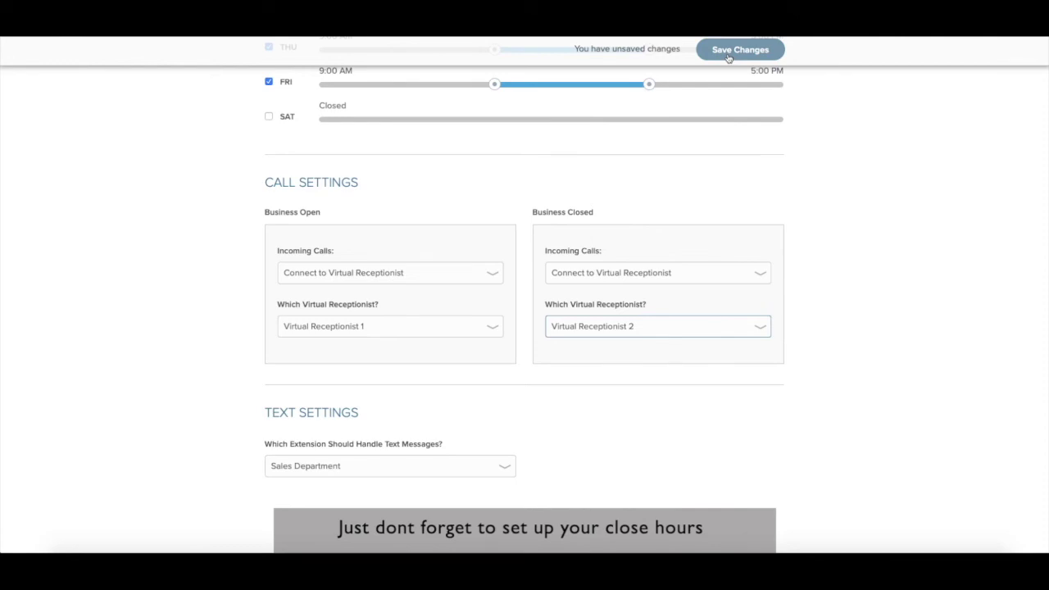
click(729, 51)
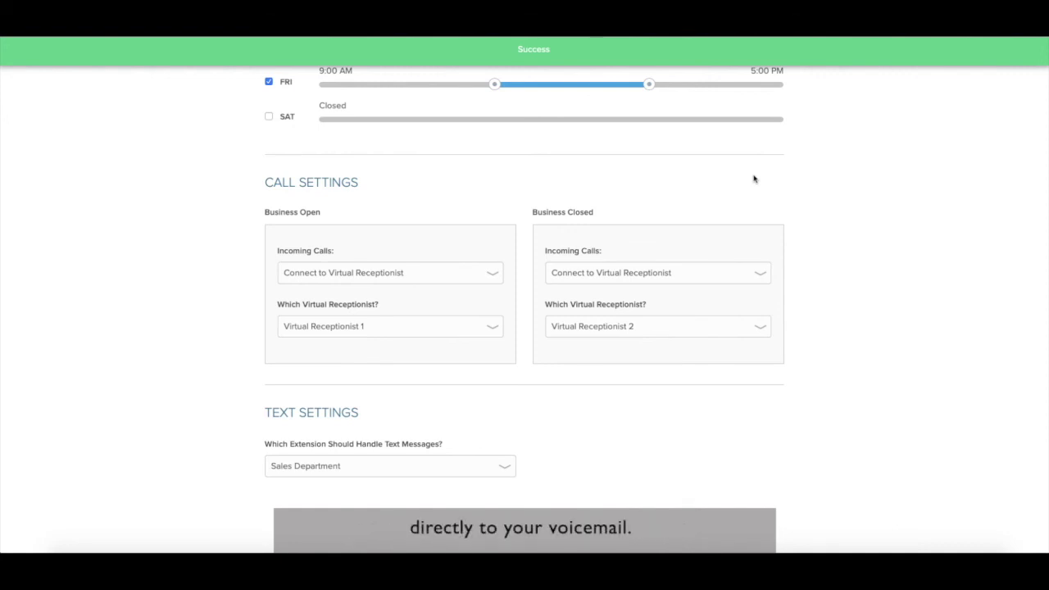
click(461, 466)
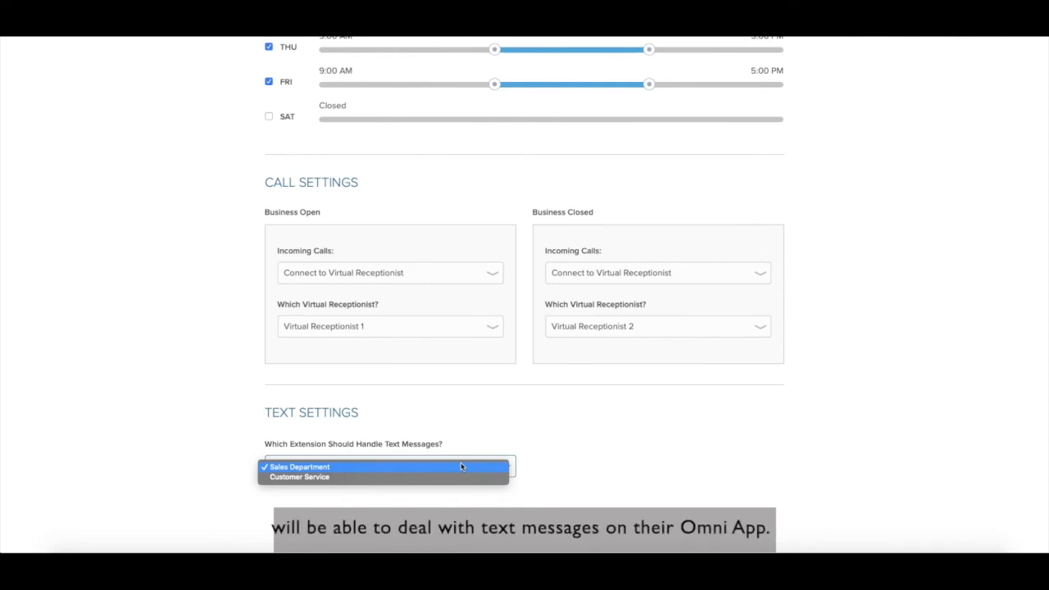
click(461, 466)
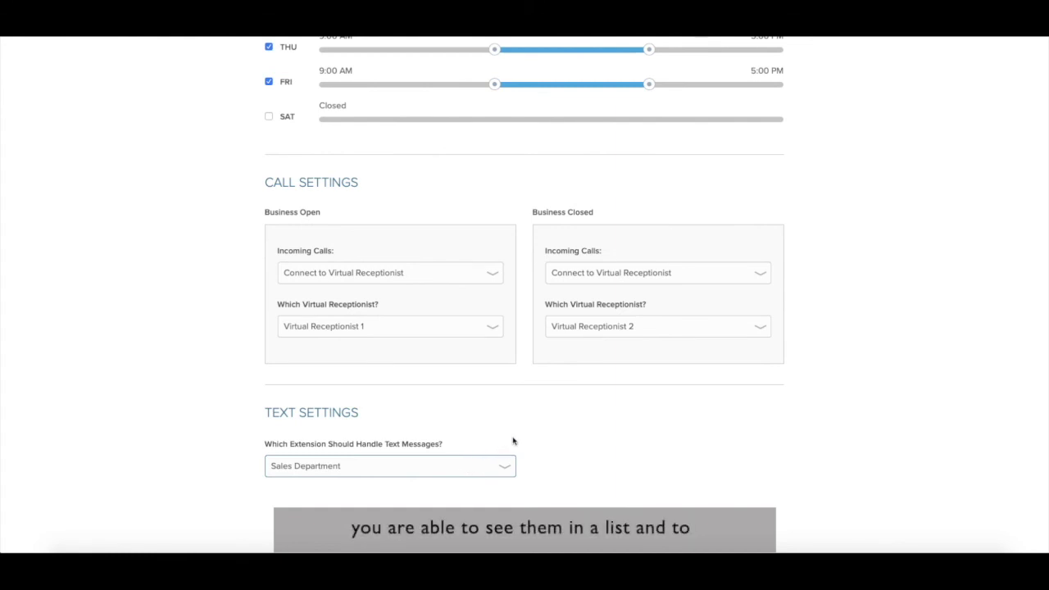
scroll(514, 441, up, 1)
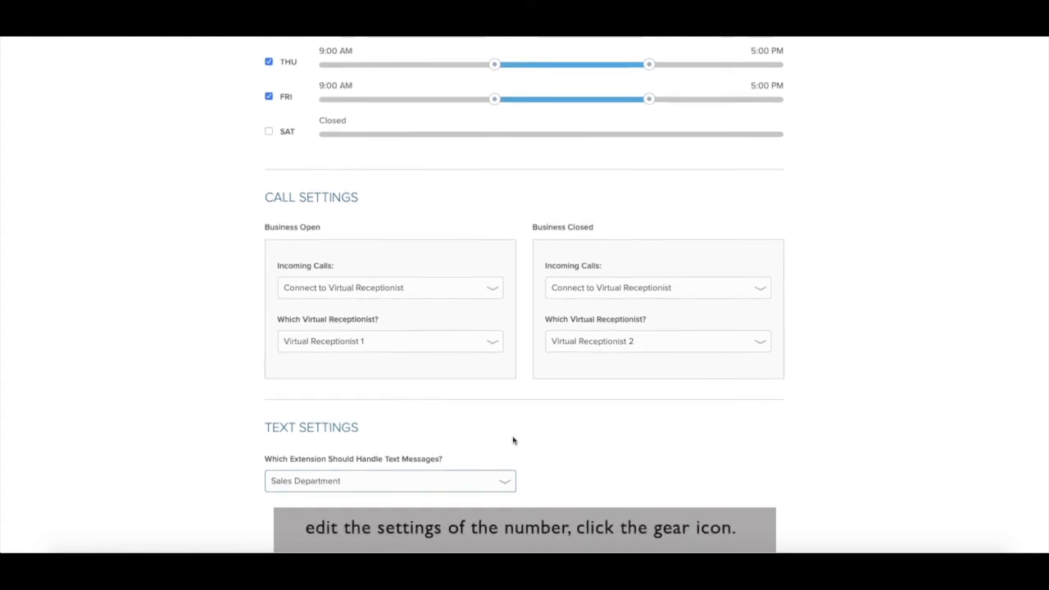
scroll(514, 441, up, 6)
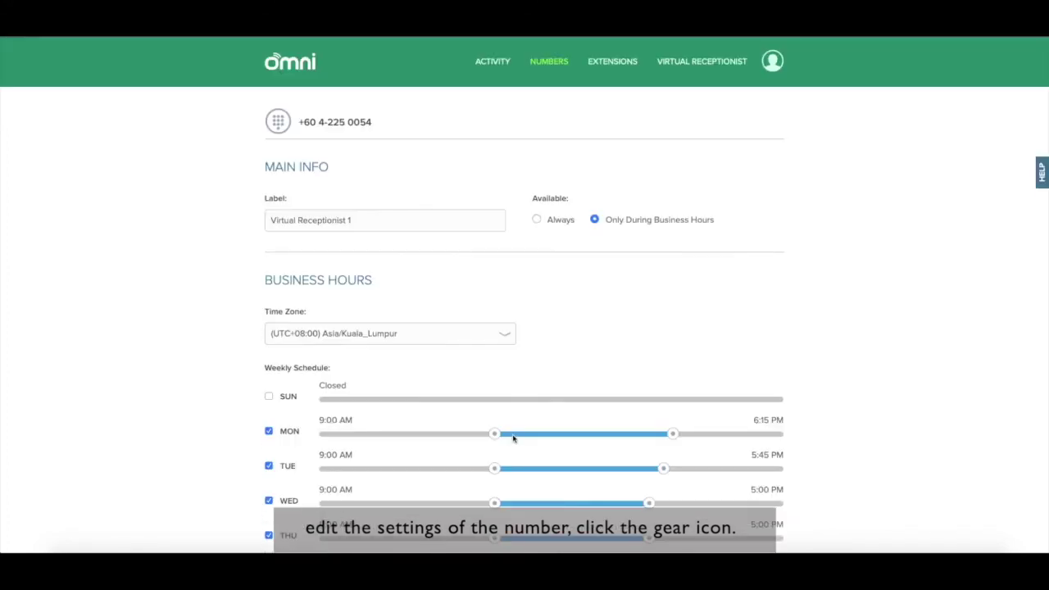